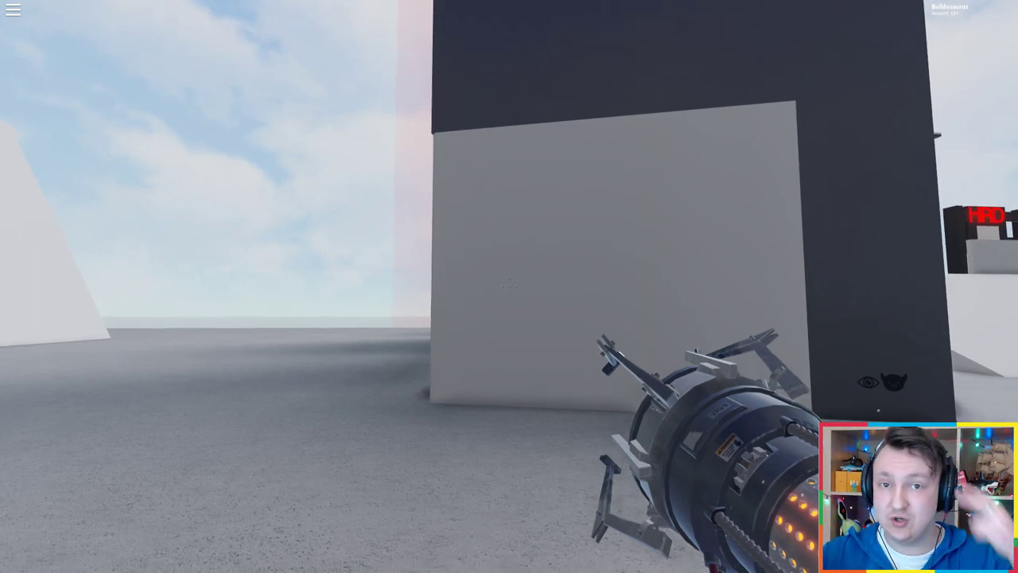
- Place a blue and an orange portal side by side on the grey wall
left_click(509, 287)
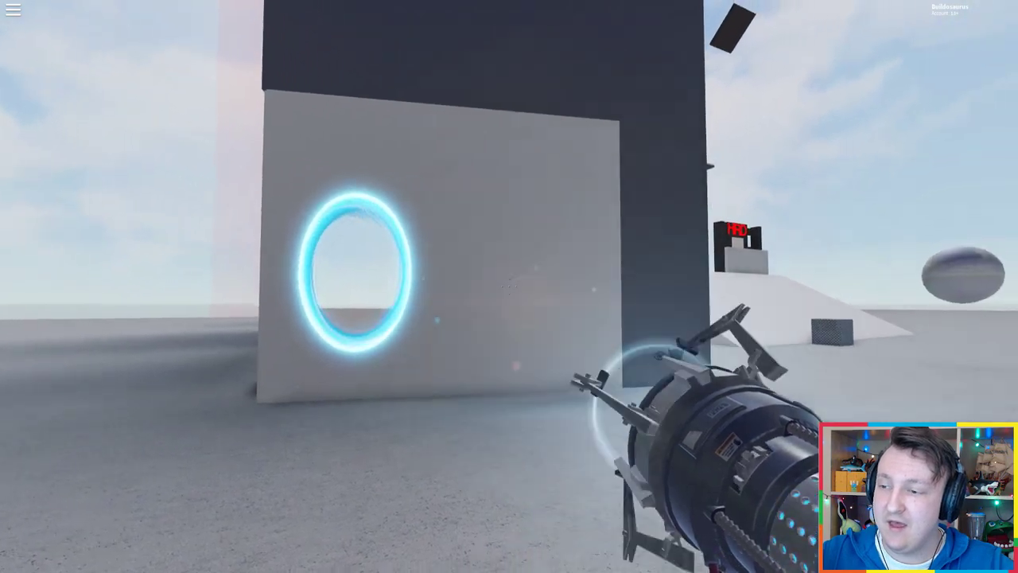
right_click(509, 287)
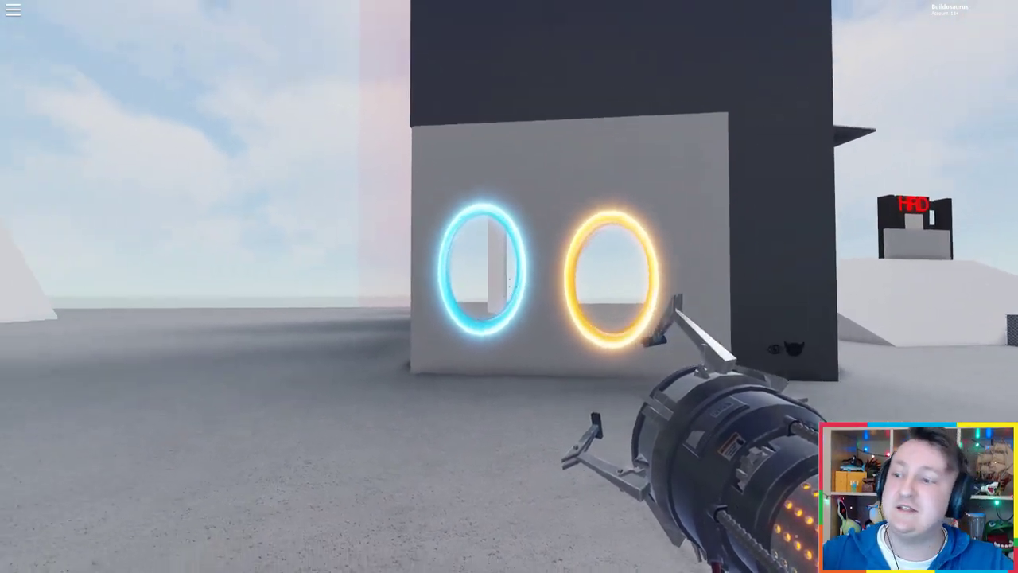
right_click(509, 286)
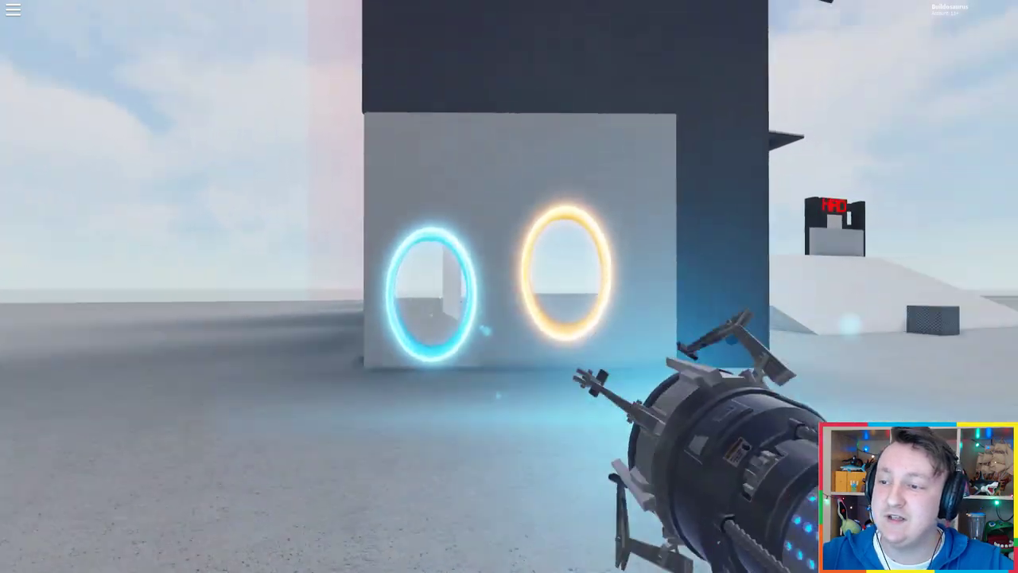
left_click(509, 286)
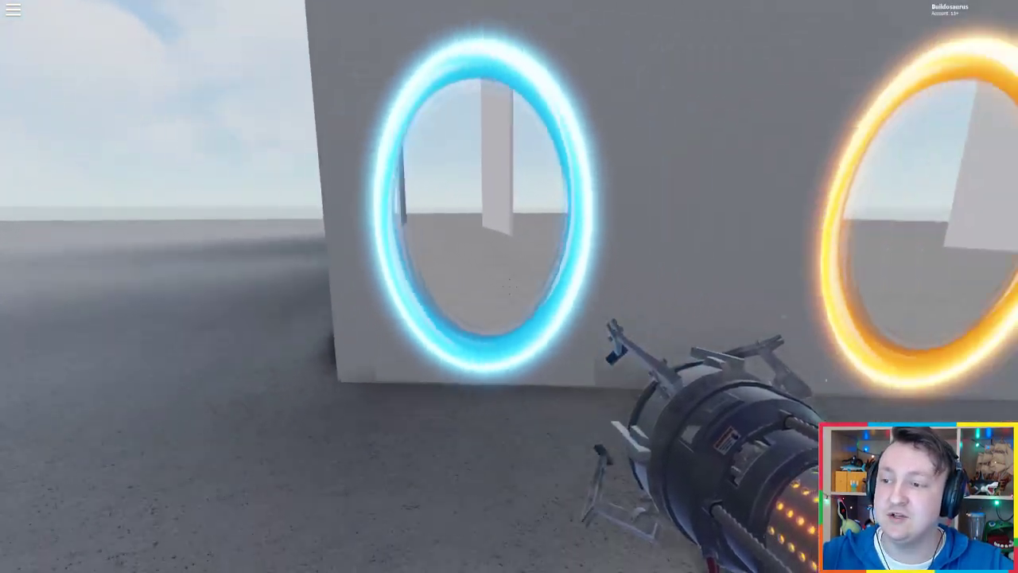
- Walk back and forth through the blue and orange portals
key("w")
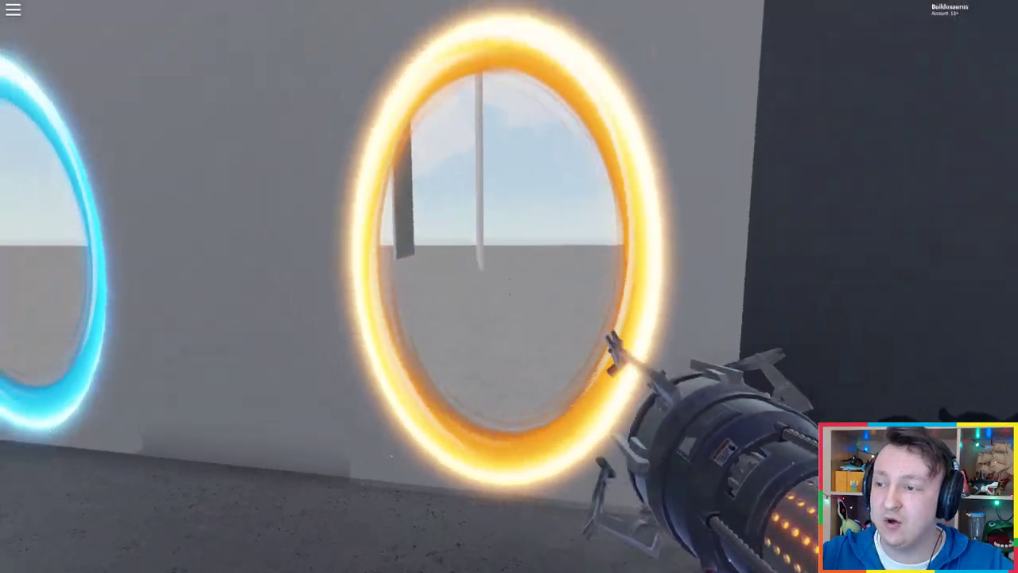
key("w")
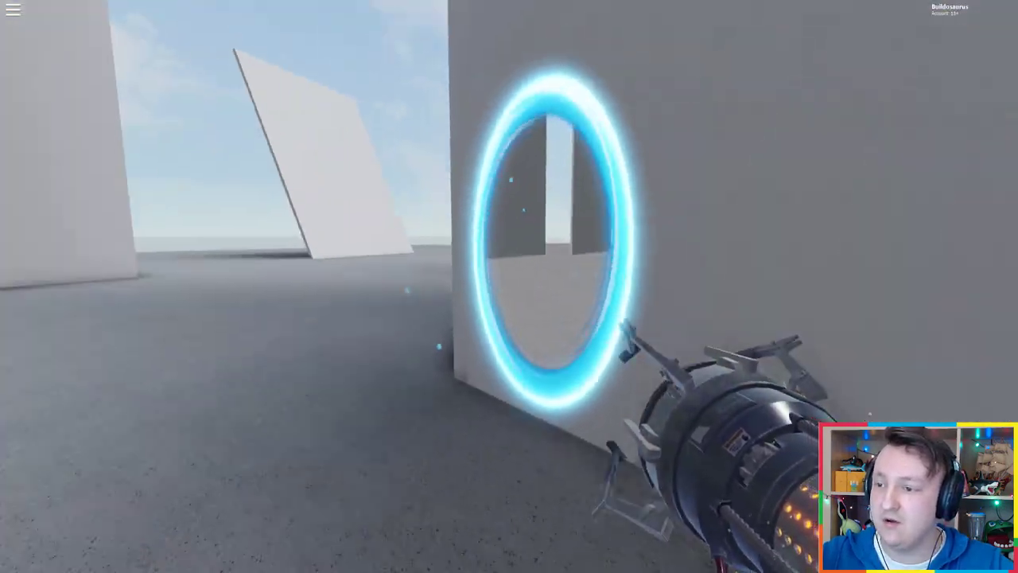
key("w")
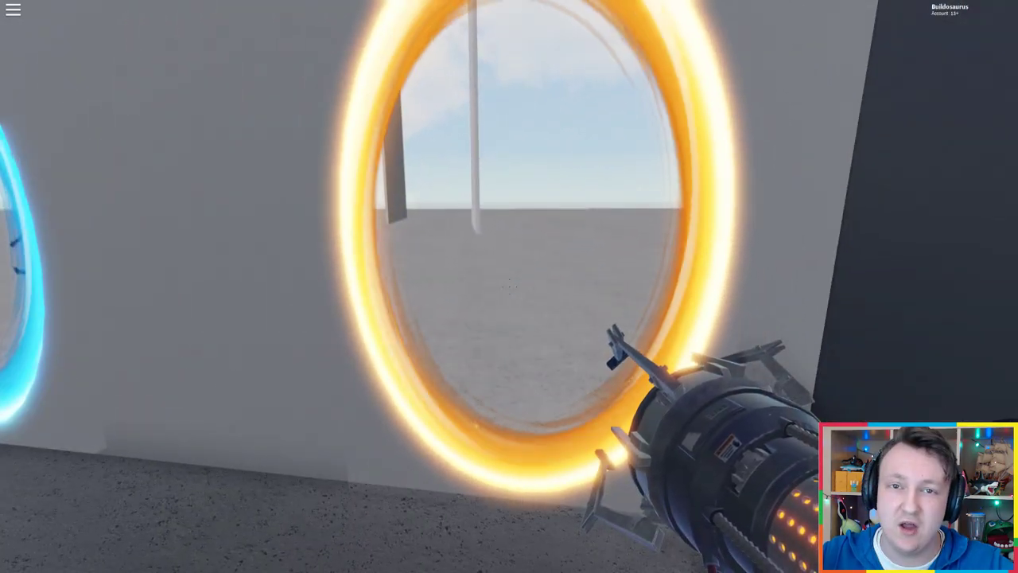
key("w")
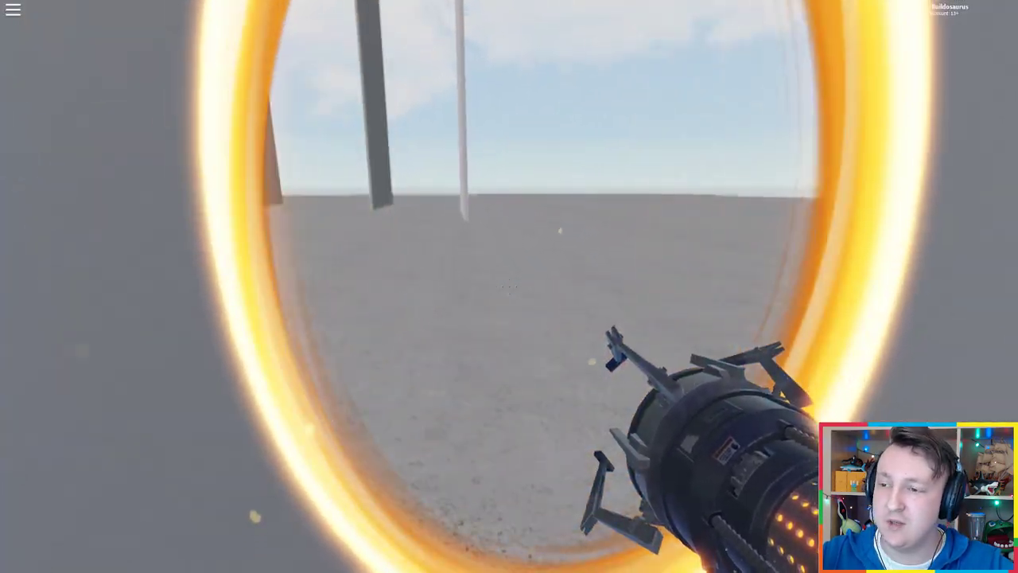
key("w")
key("w")
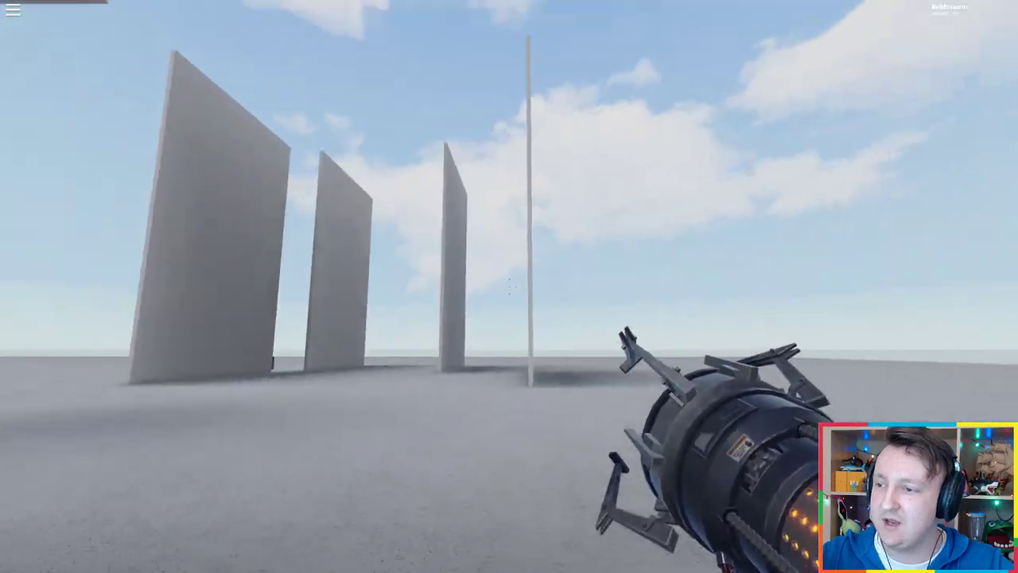
key("w")
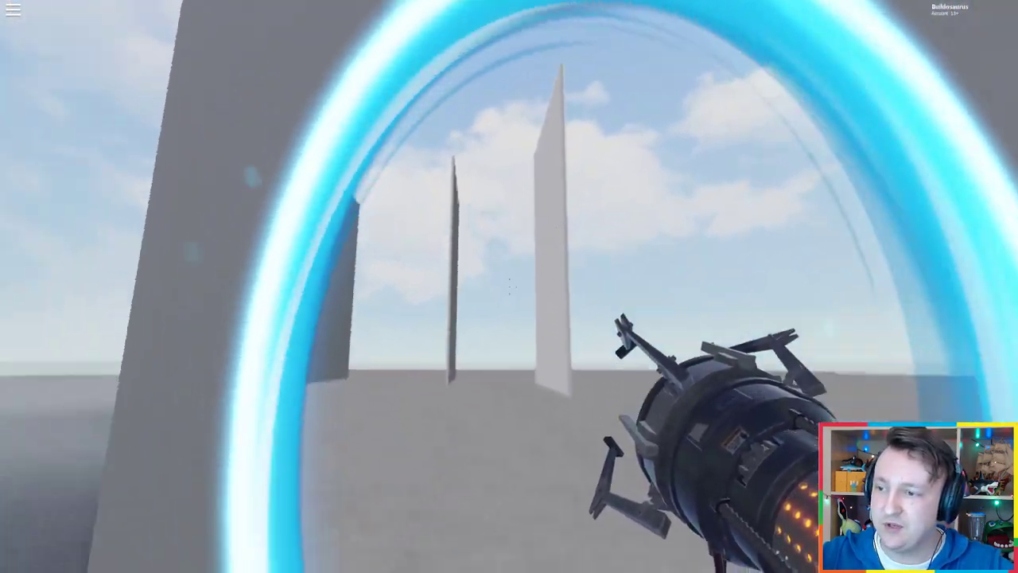
key("w")
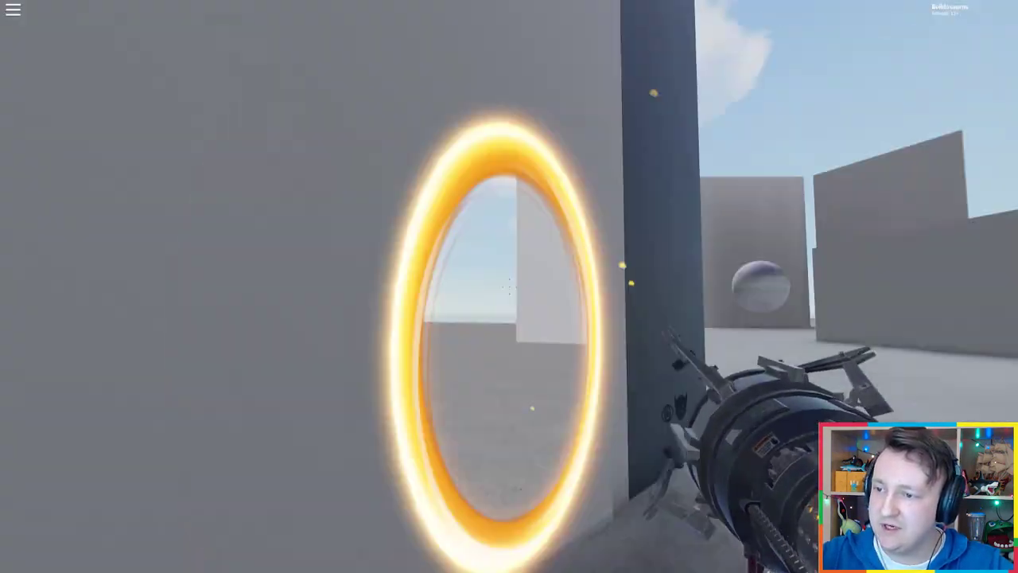
- Re-place the blue portal, pass through it again, step back and pause to the game menu
left_click(509, 286)
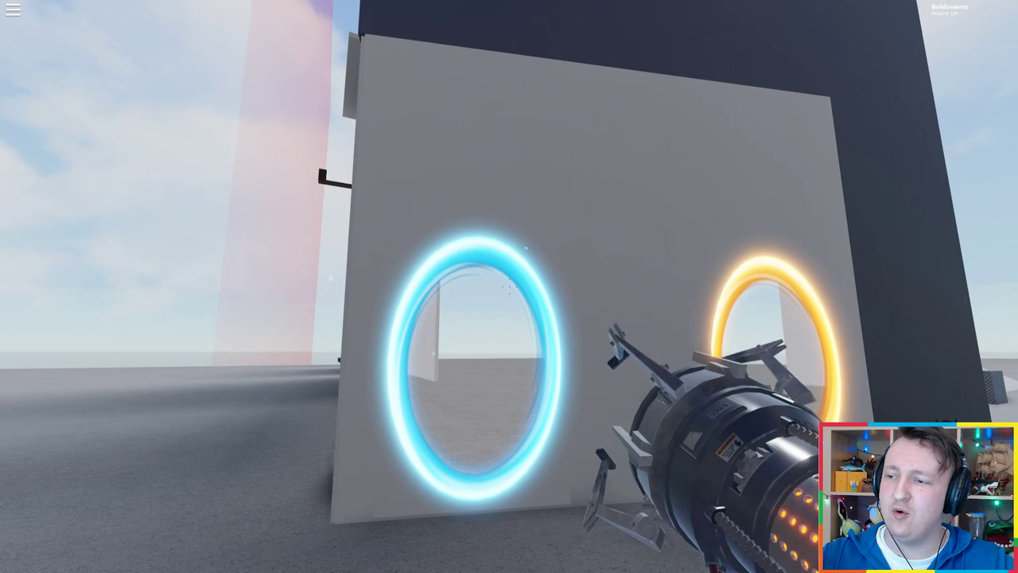
key("w")
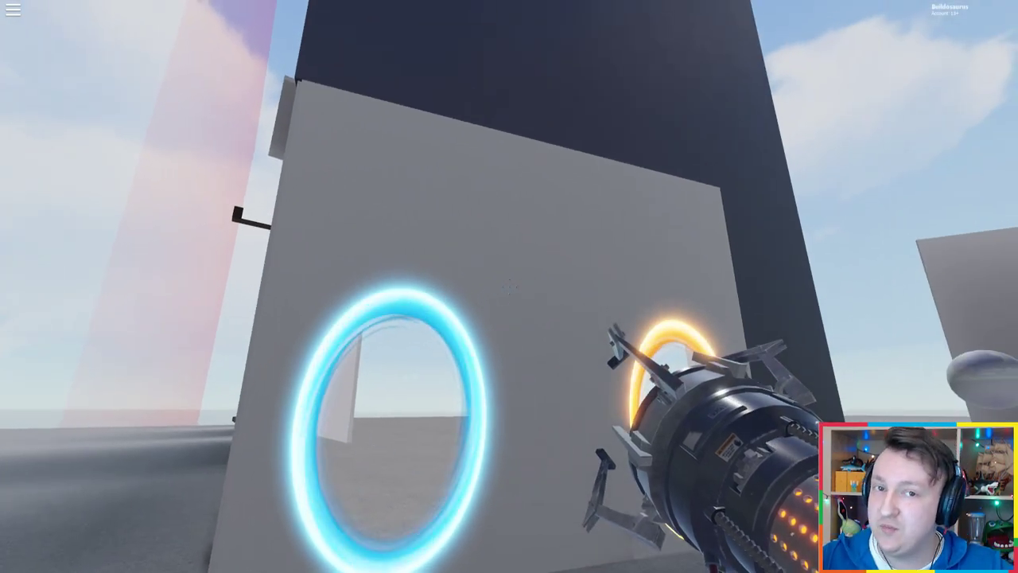
key("s")
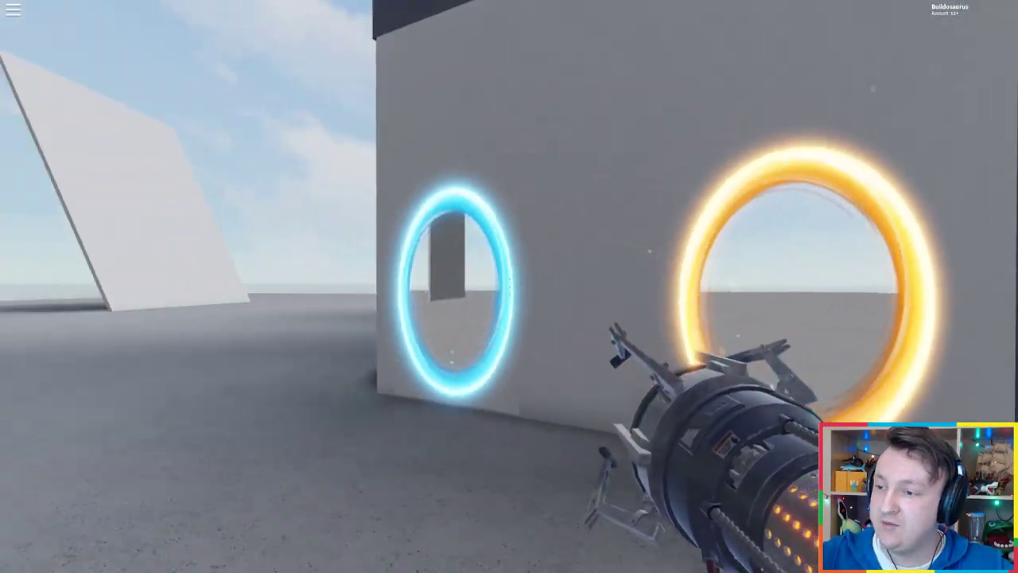
key("s")
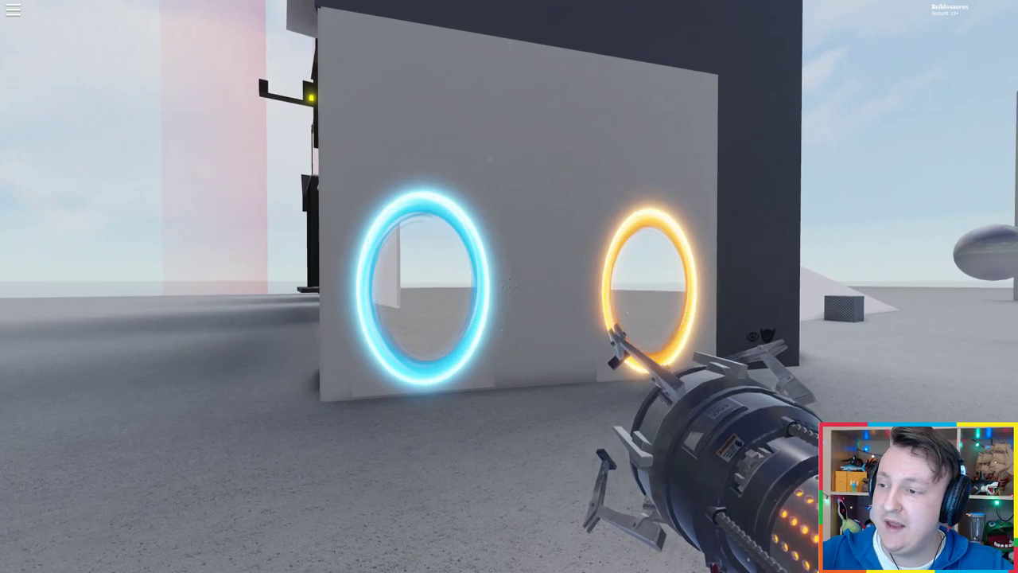
key("s")
key("w")
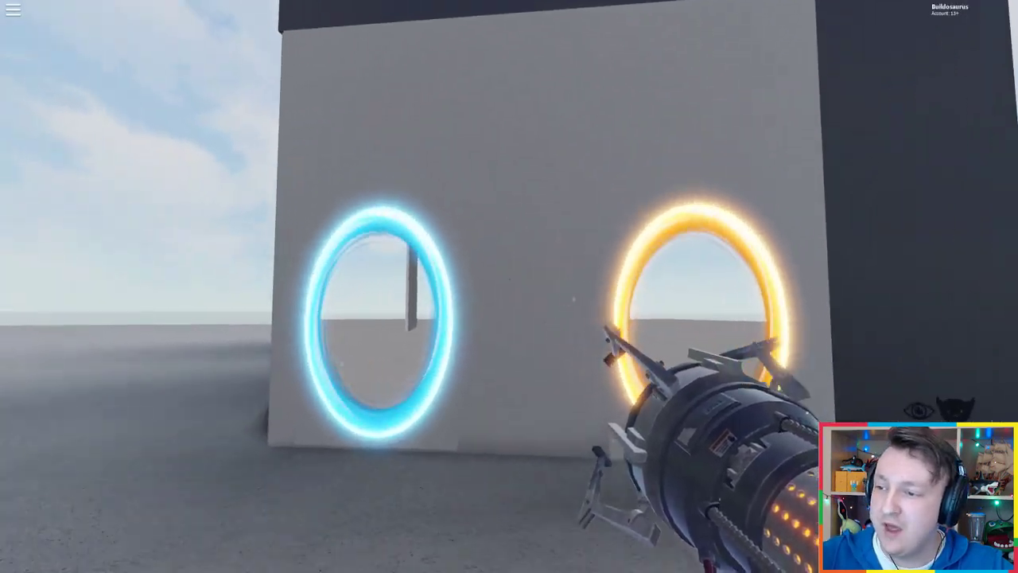
key("w")
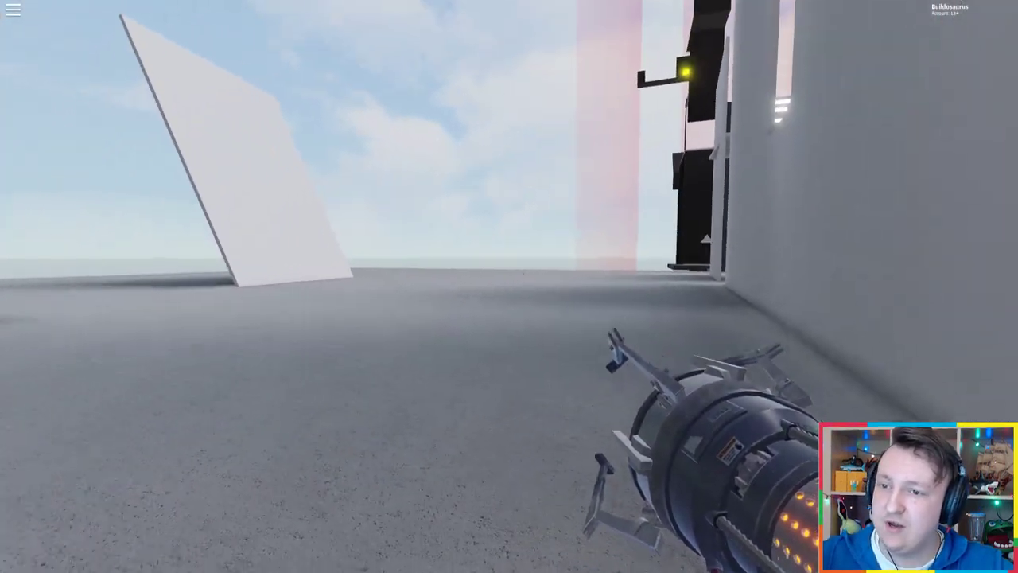
key("w")
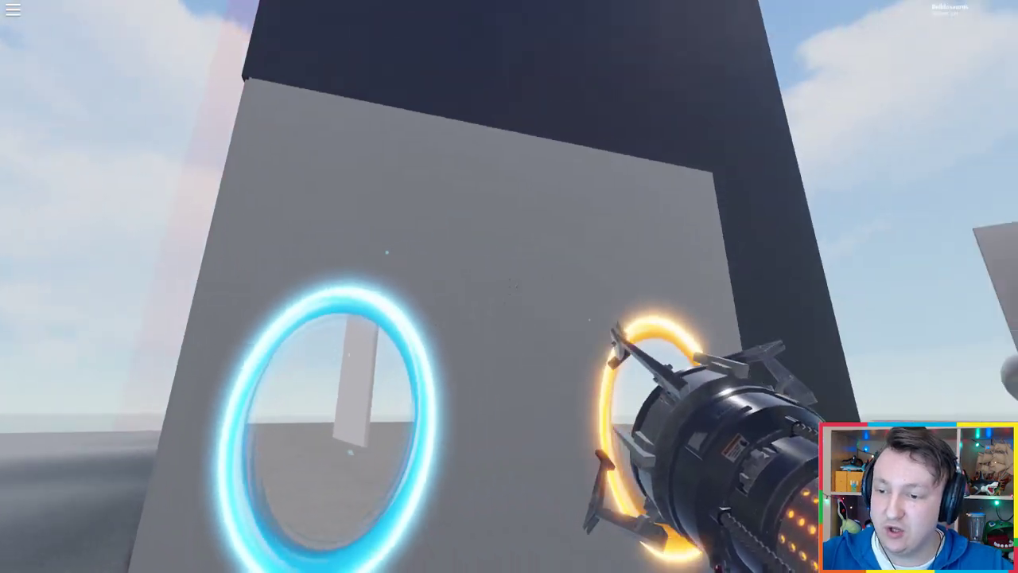
key("s")
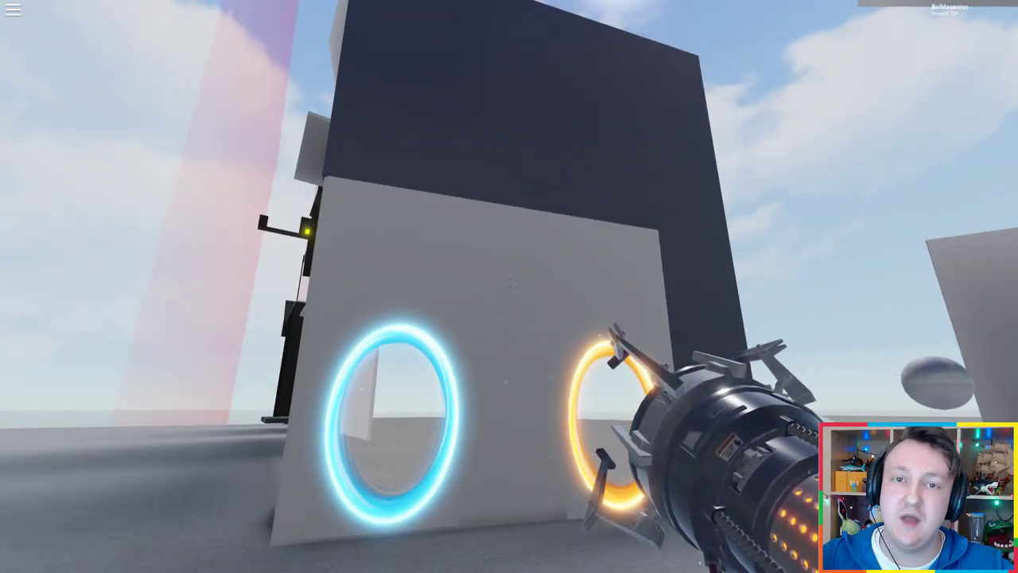
key("Escape")
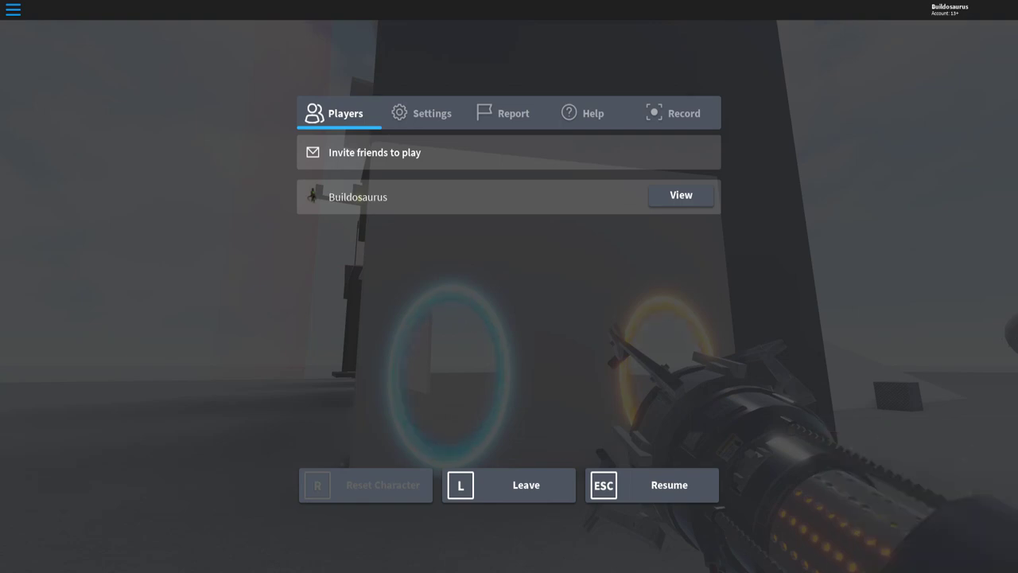
- Resume play and place blue and orange portals high on the tall centre wall
key("Escape")
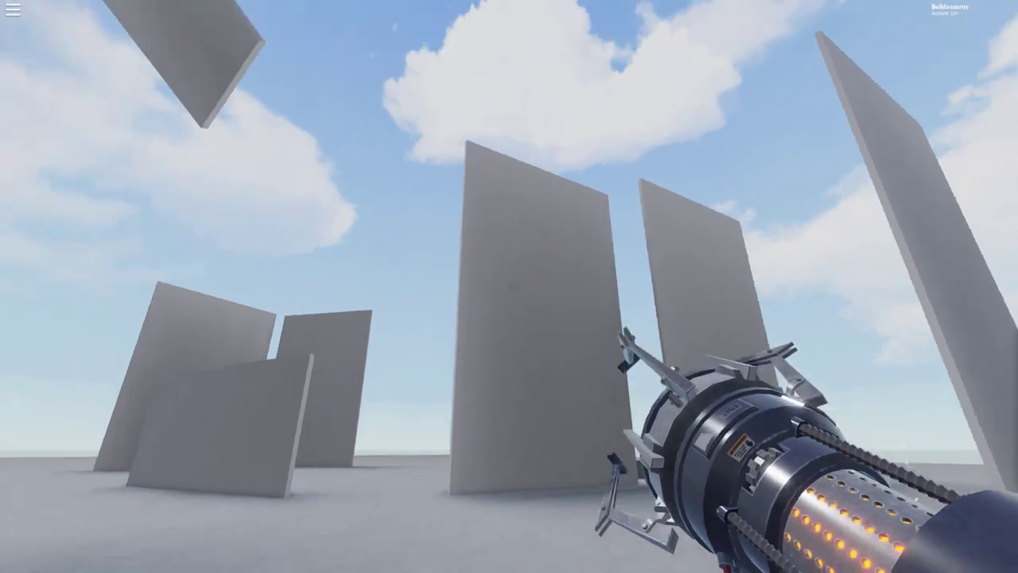
left_click(509, 286)
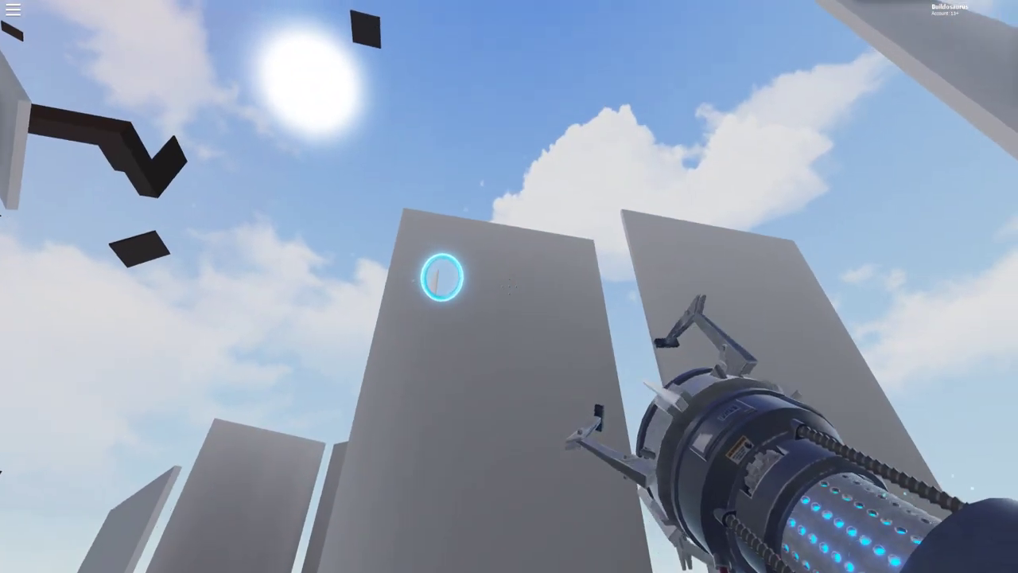
left_click(509, 286)
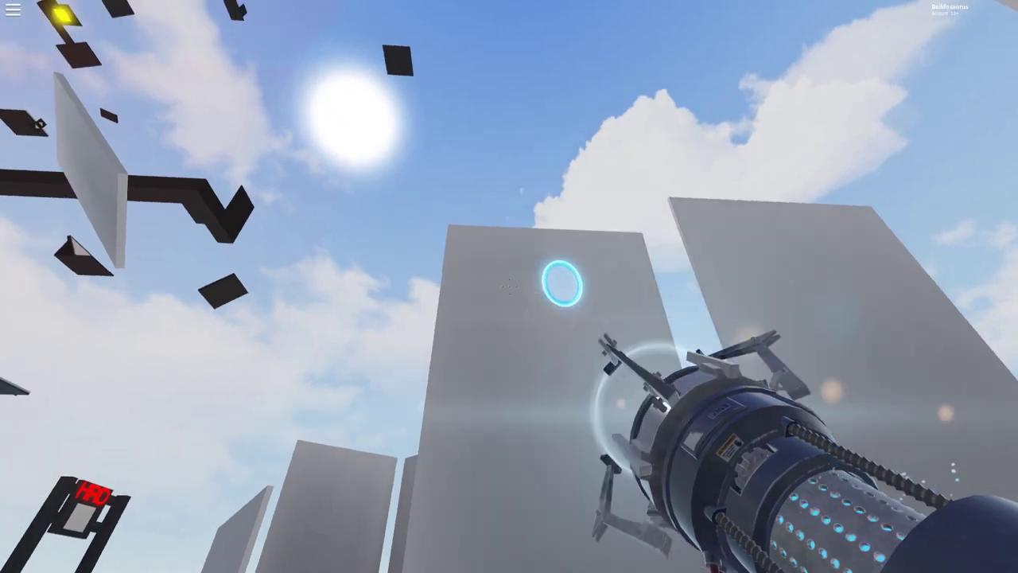
right_click(509, 286)
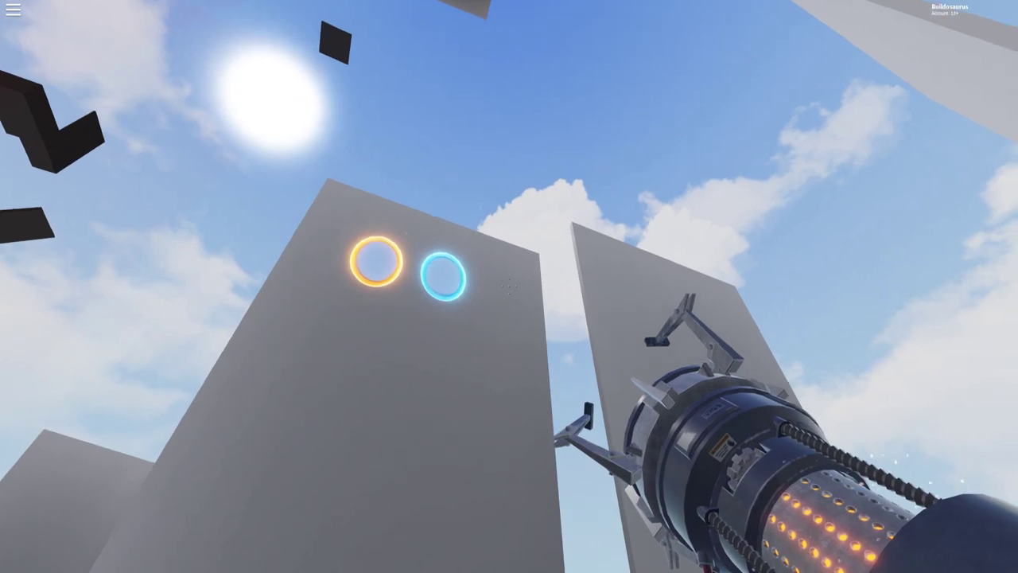
- Move the blue portal left and the orange portal above it, then pause to the menu
left_click(509, 287)
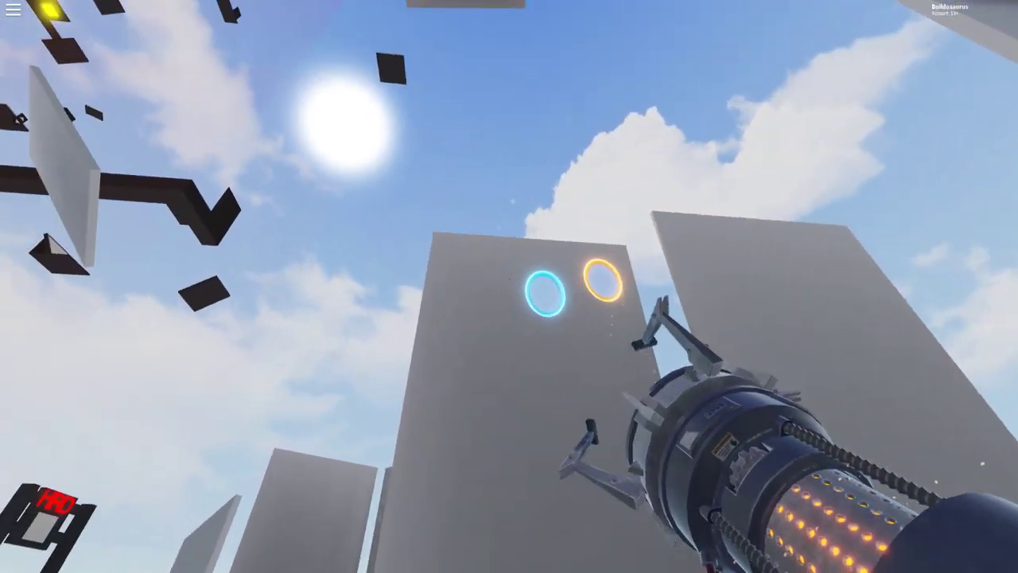
left_click(510, 287)
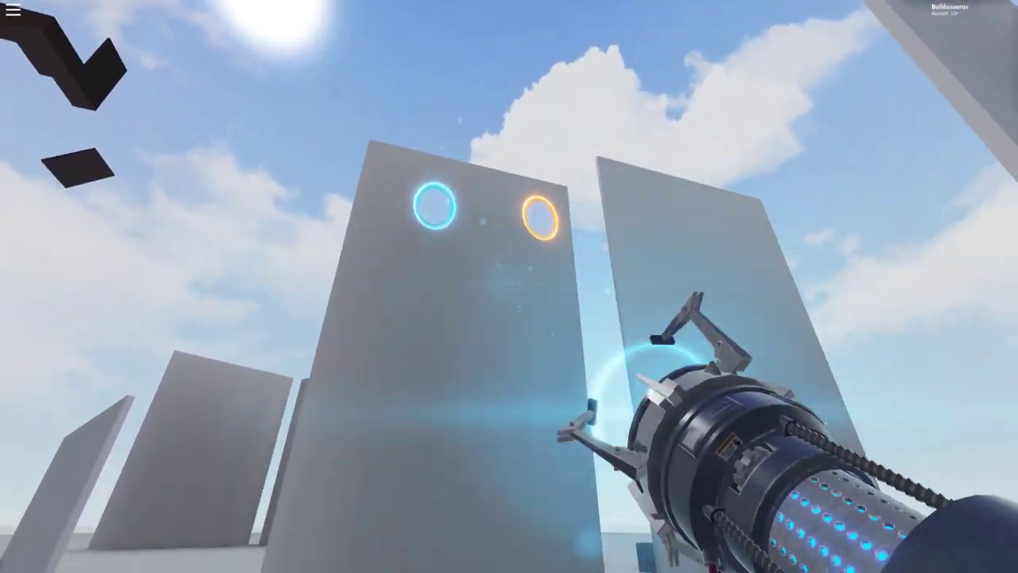
right_click(509, 287)
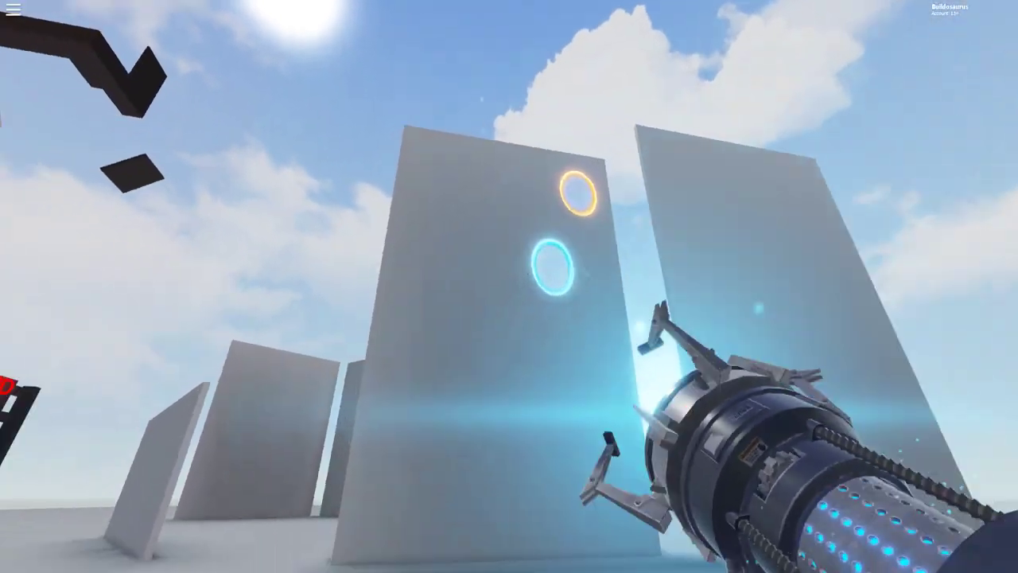
key("Escape")
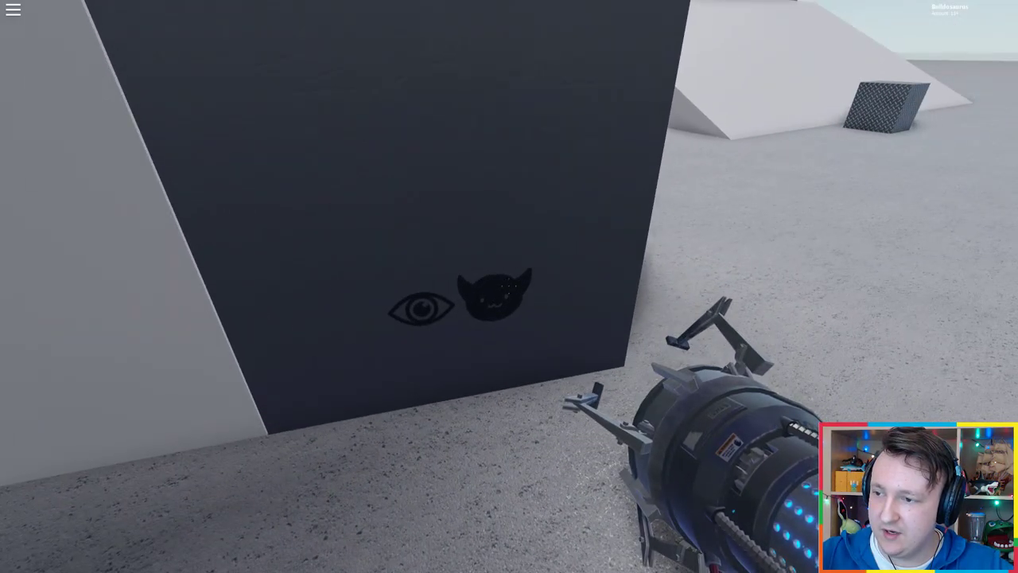
- Walk across the open ground past the tall white panels toward the EZ sign
key("w")
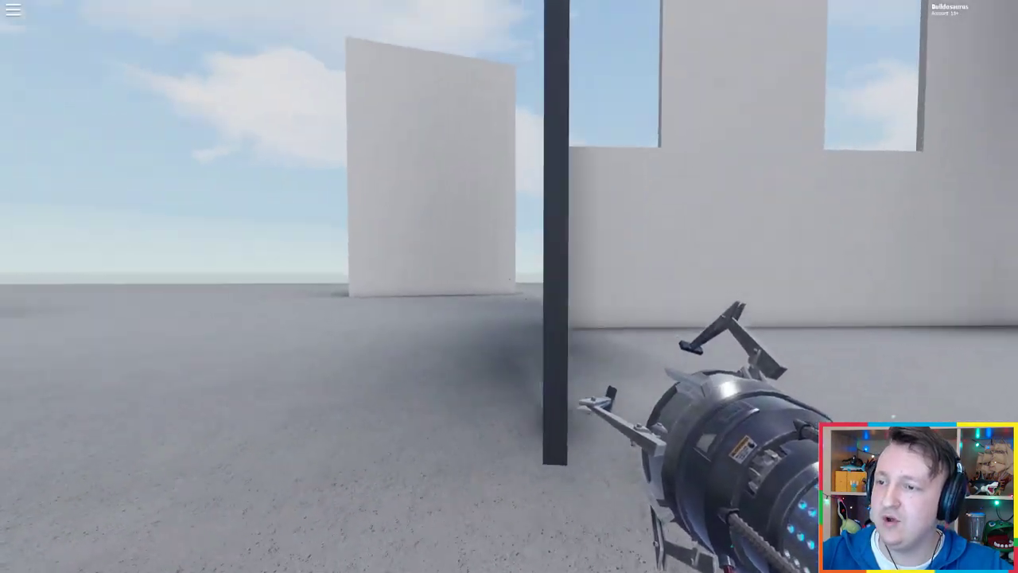
key("w")
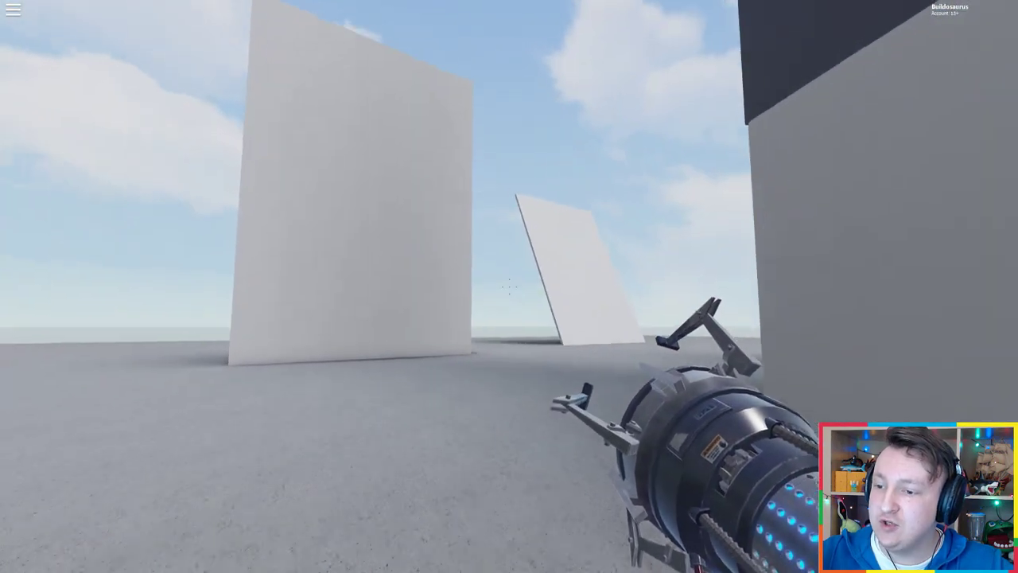
key("w")
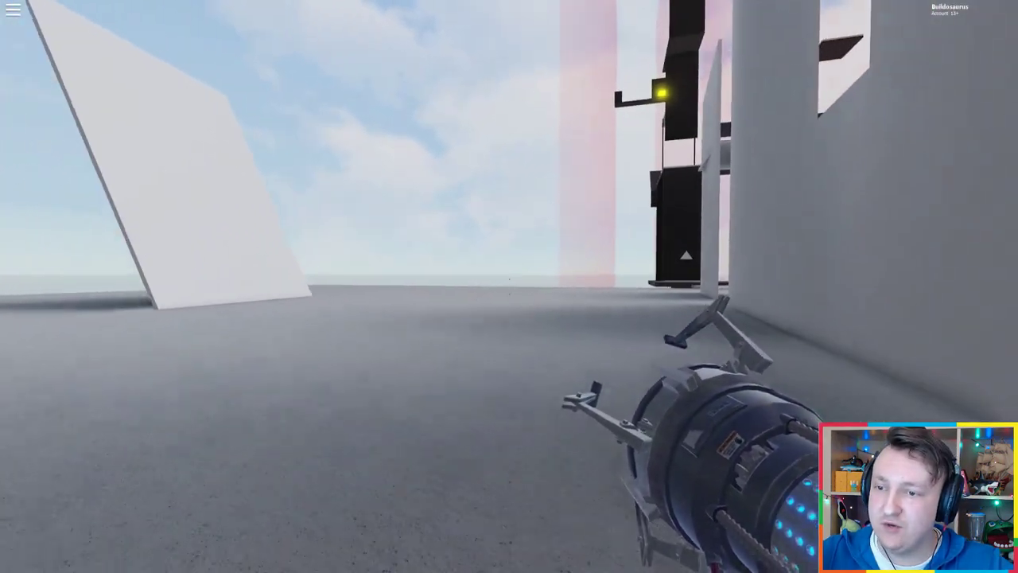
key("w")
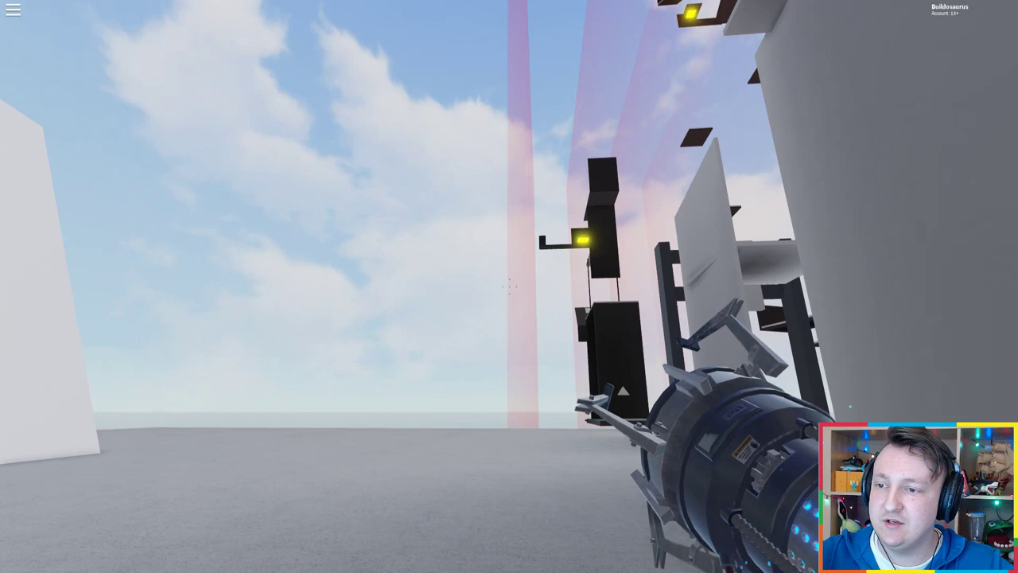
key("w")
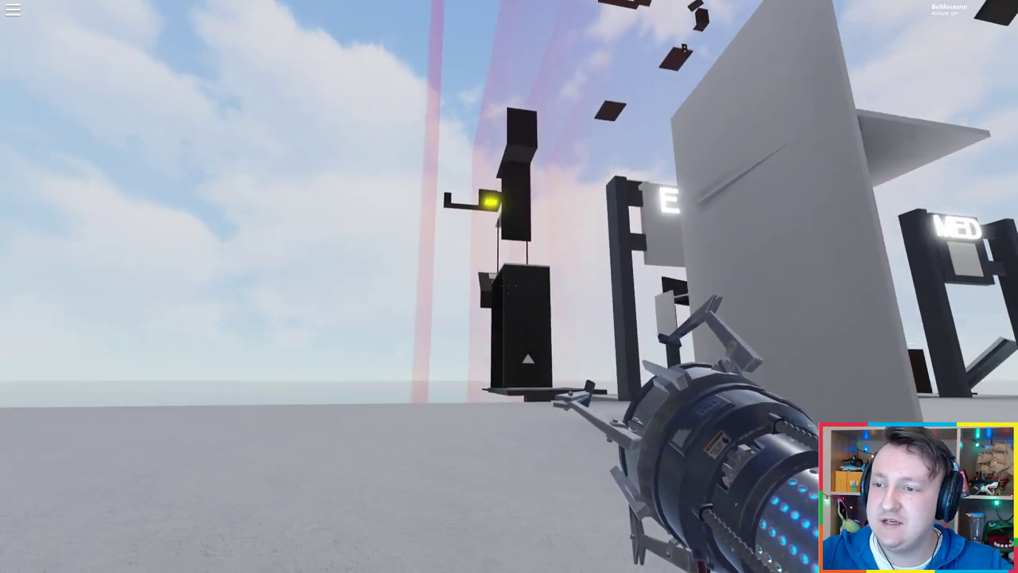
key("w")
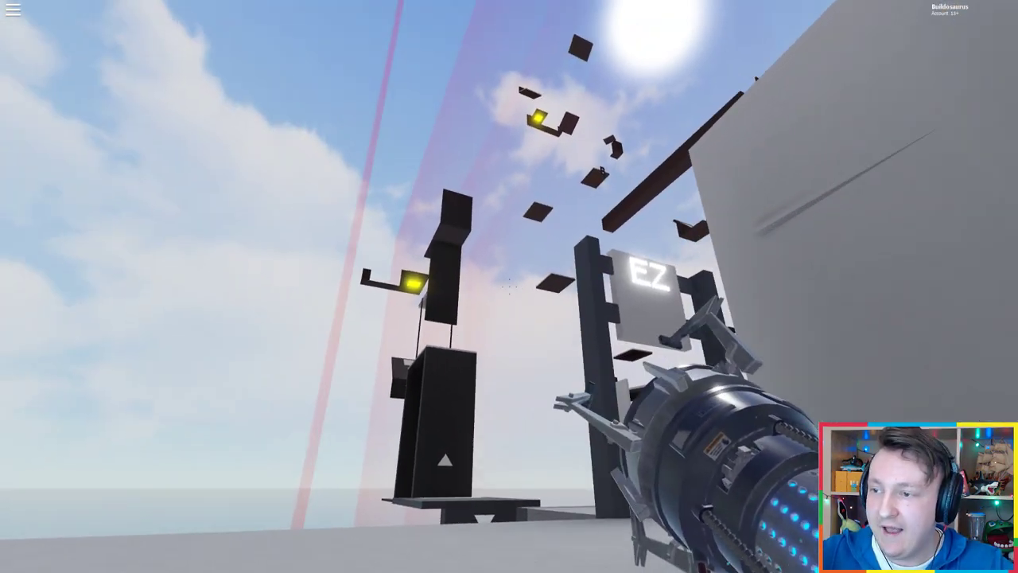
key("w")
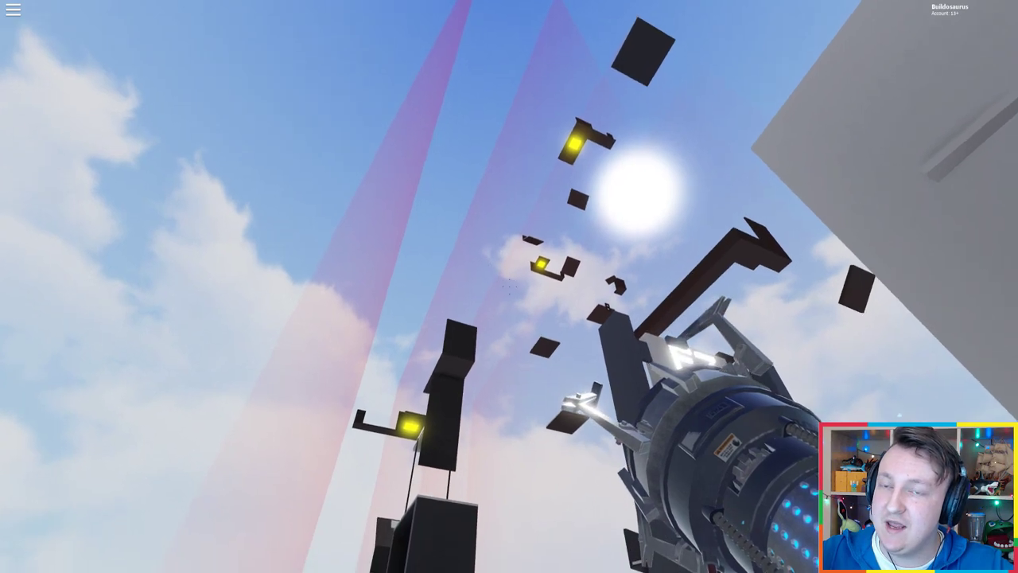
key("w")
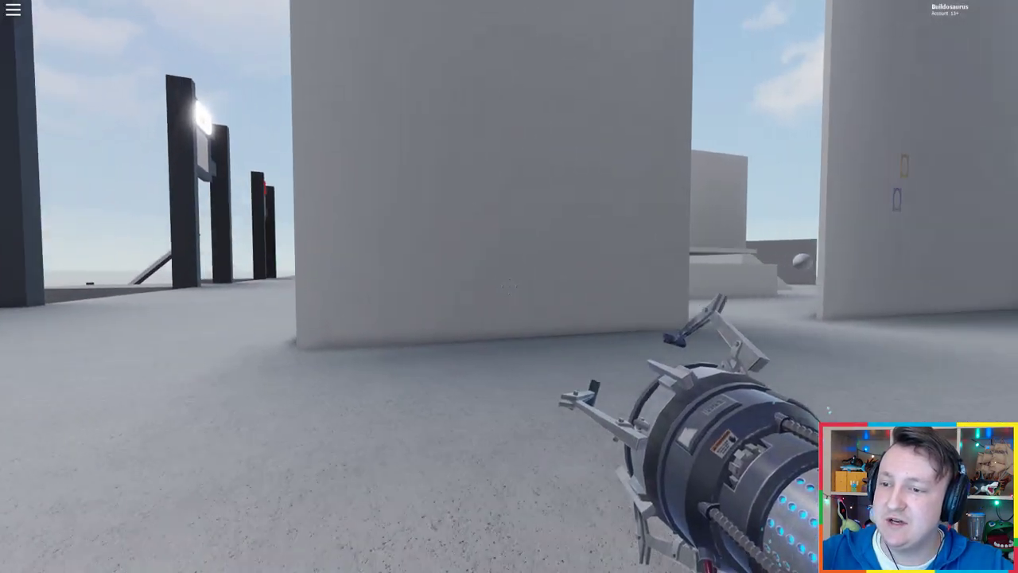
key("w")
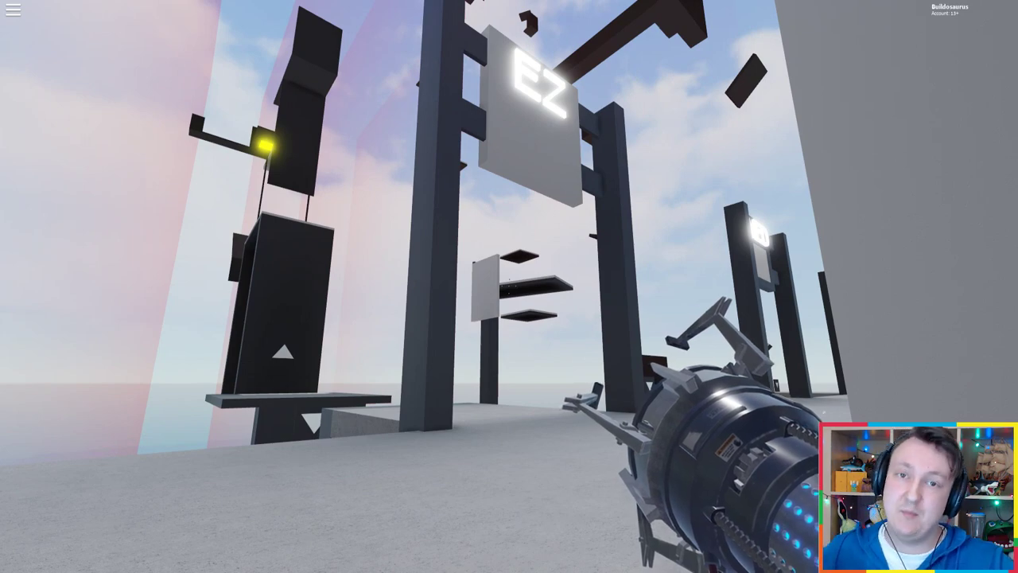
key("w")
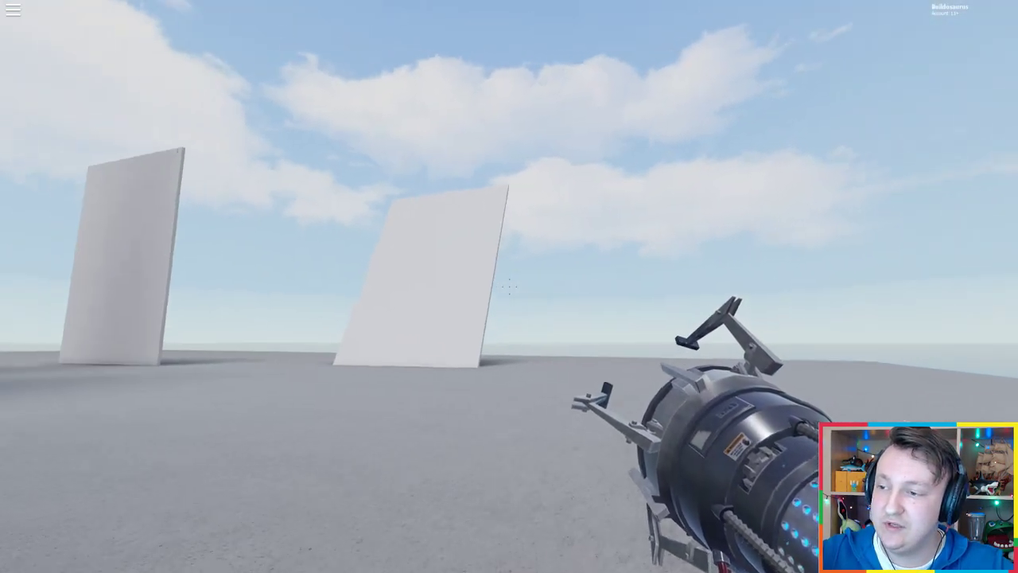
key("w")
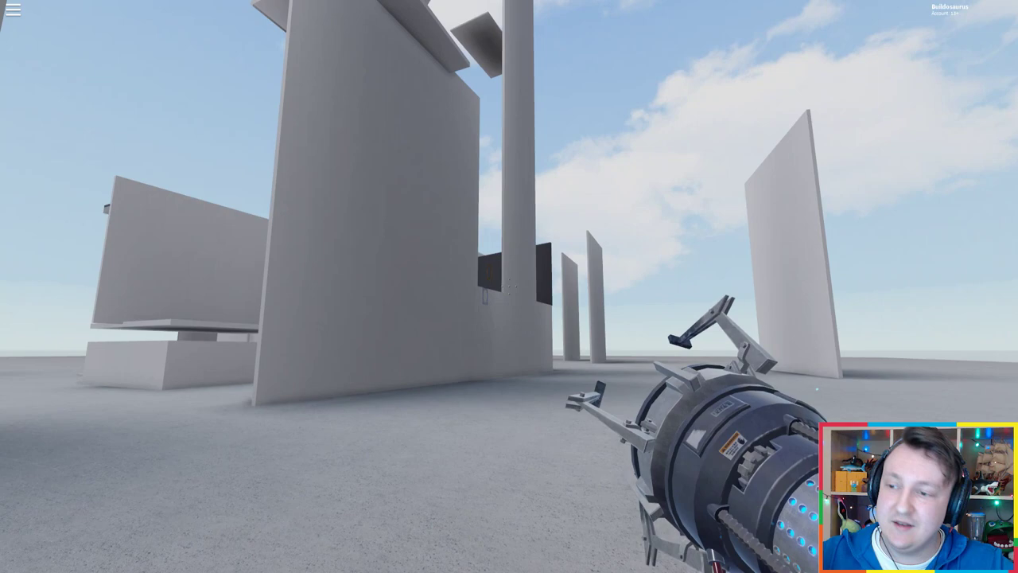
- Continue beside the white wall and past the EZ pillars to the tower base
key("w")
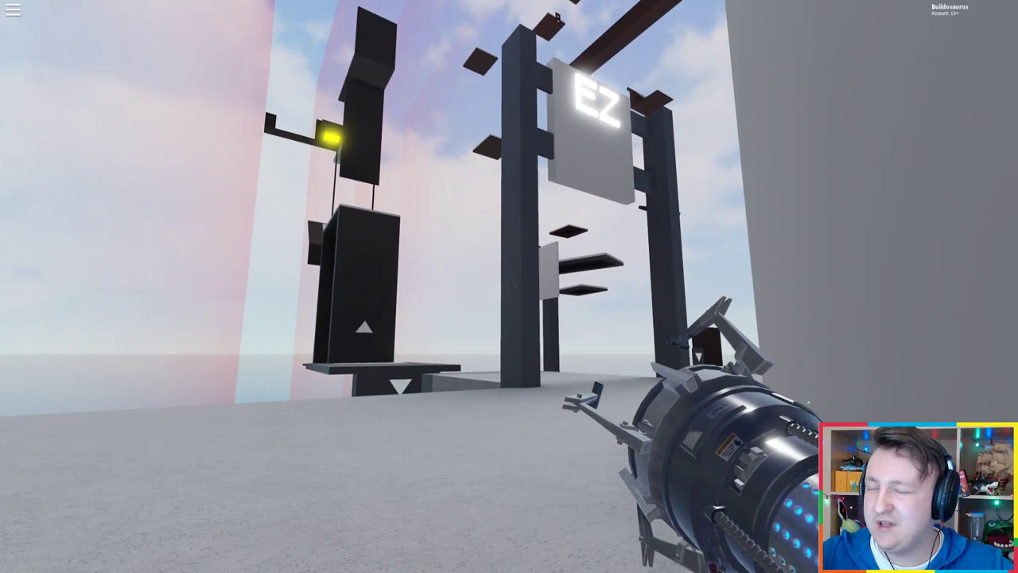
key("w")
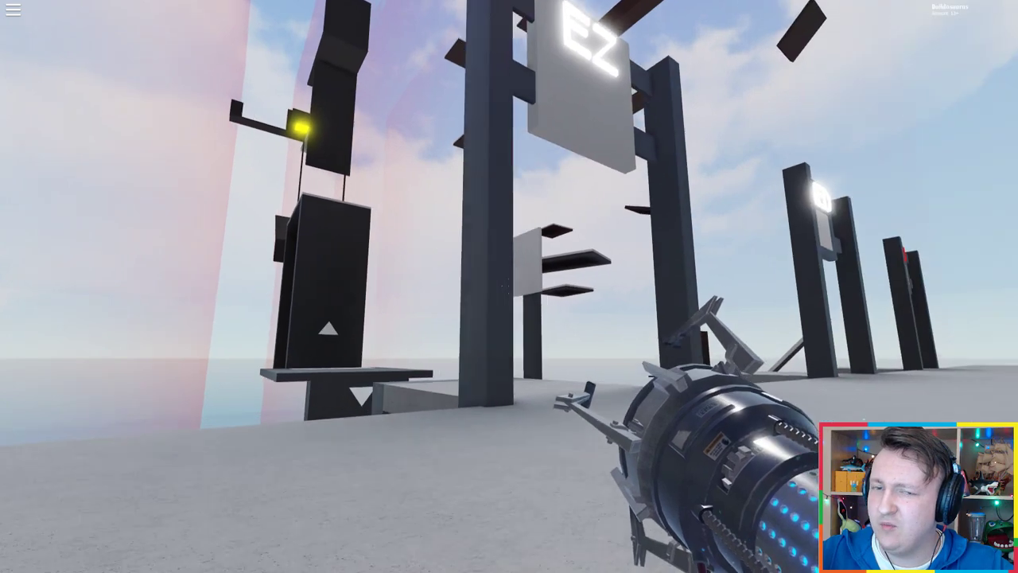
key("w")
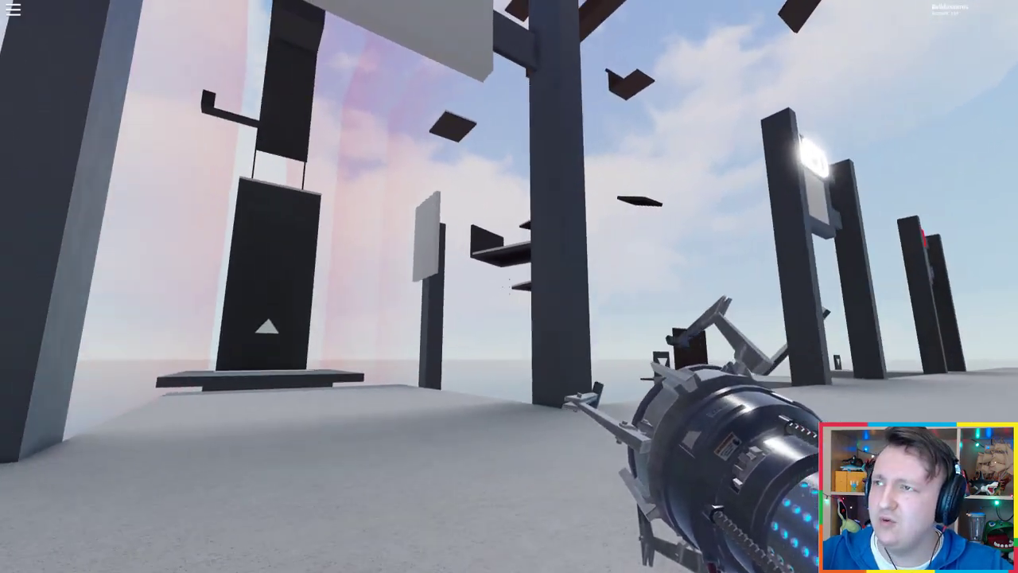
key("w")
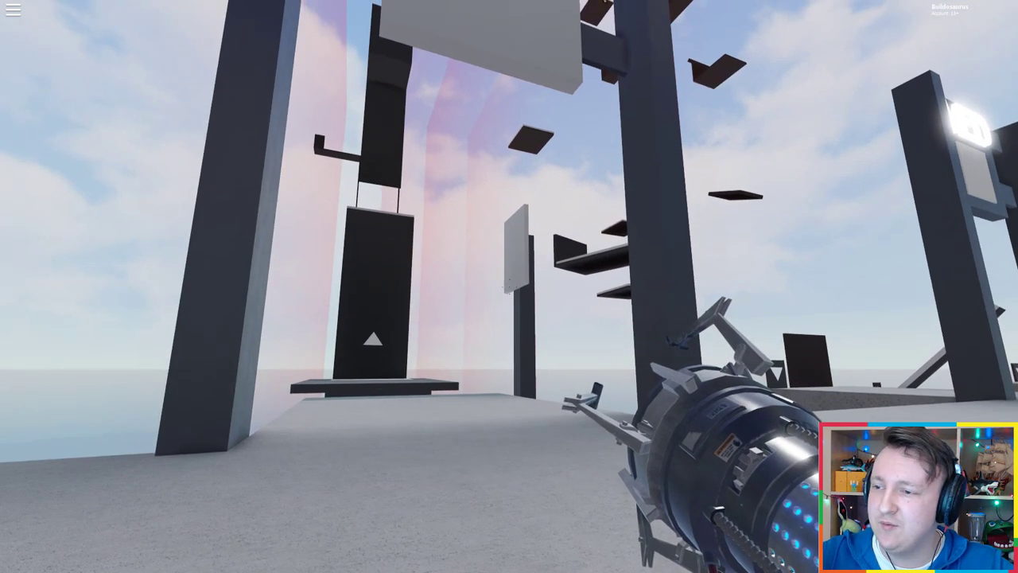
key("w")
key("w")
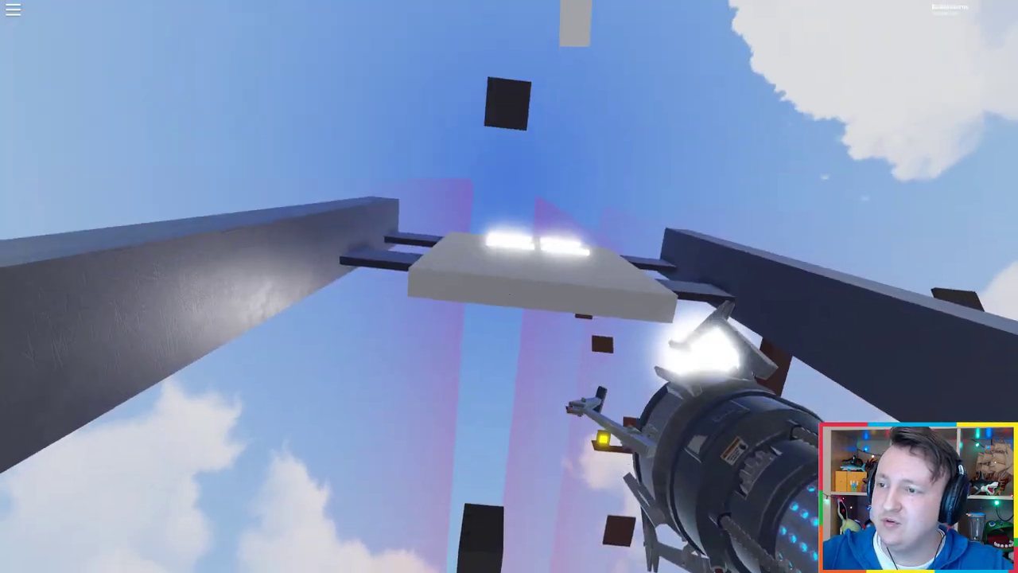
key("w")
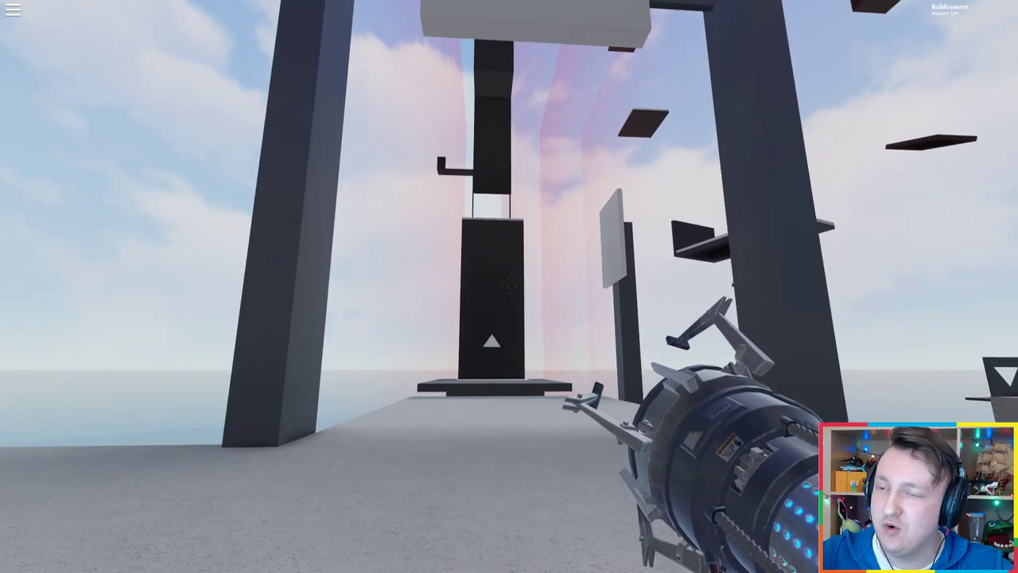
key("w")
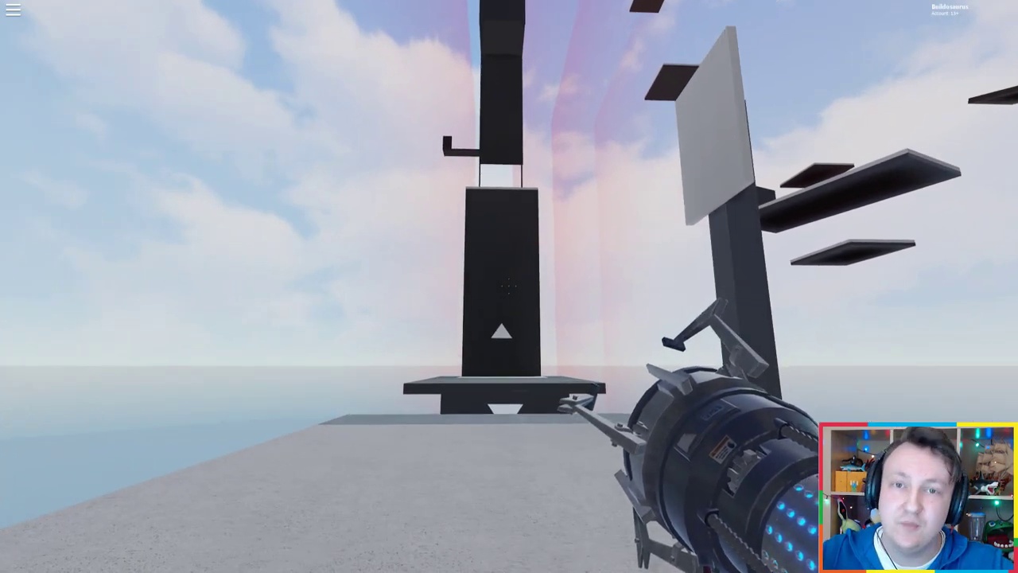
key("w")
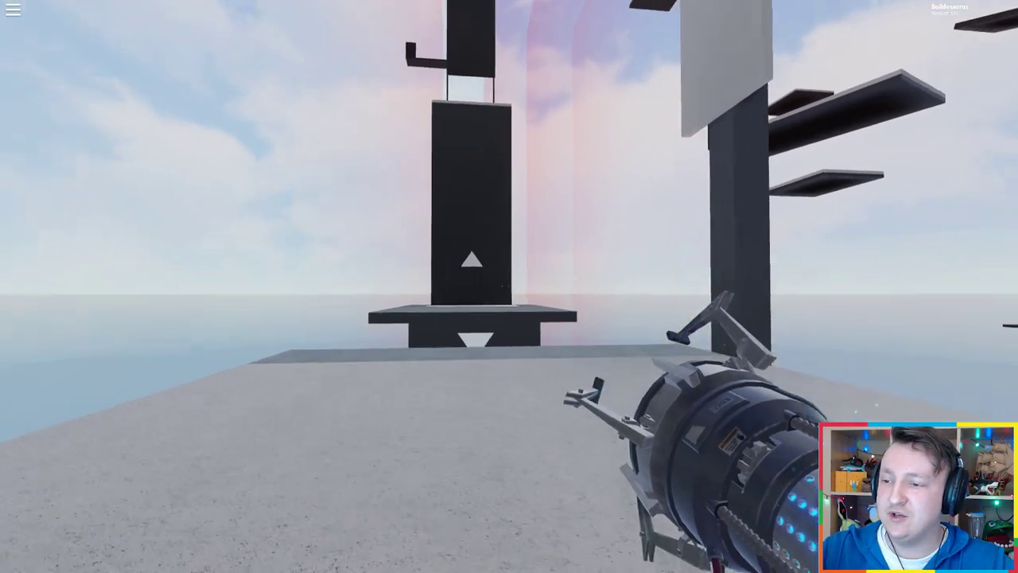
key("w")
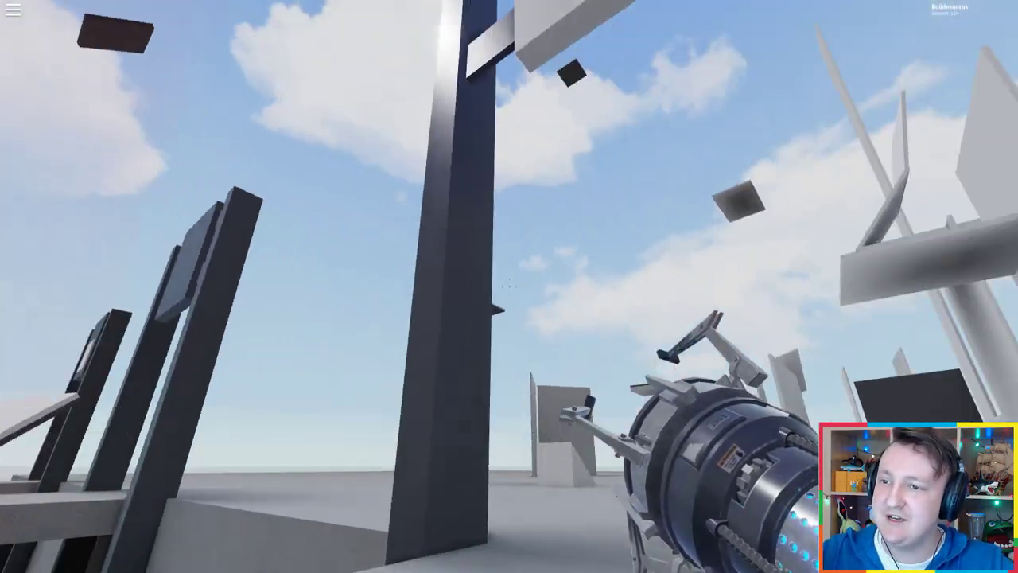
key("w")
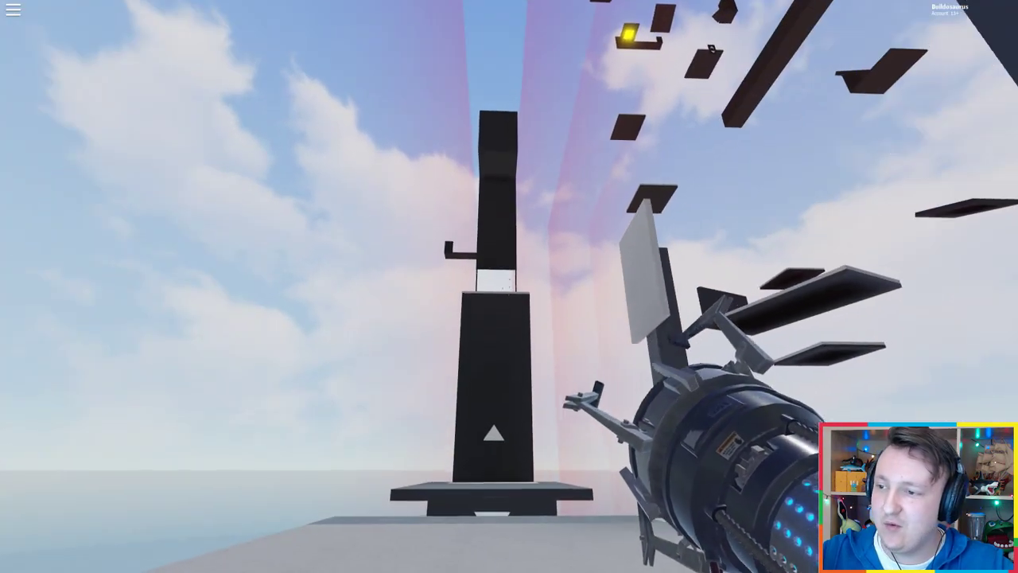
key("w")
key("w")
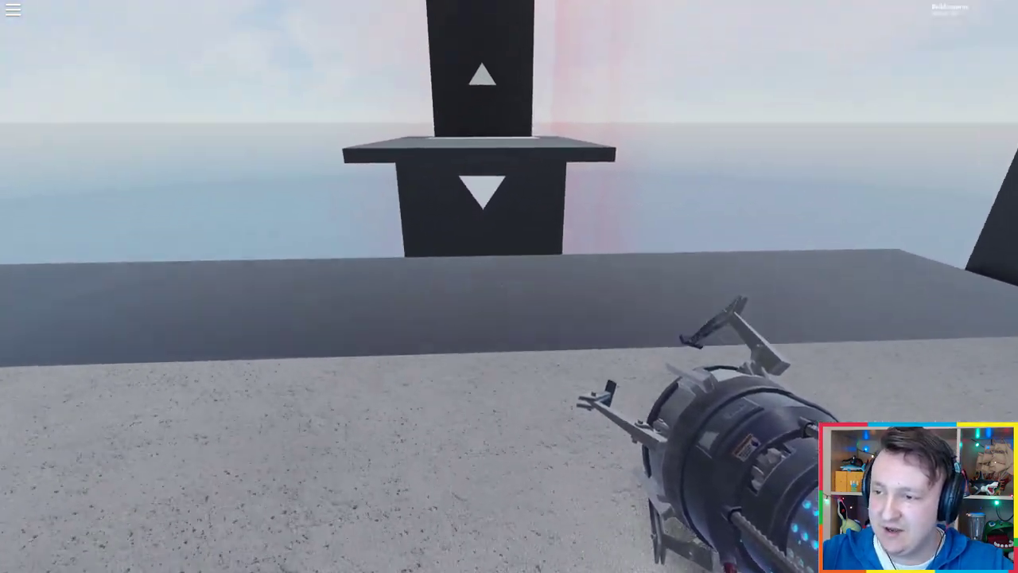
key("w")
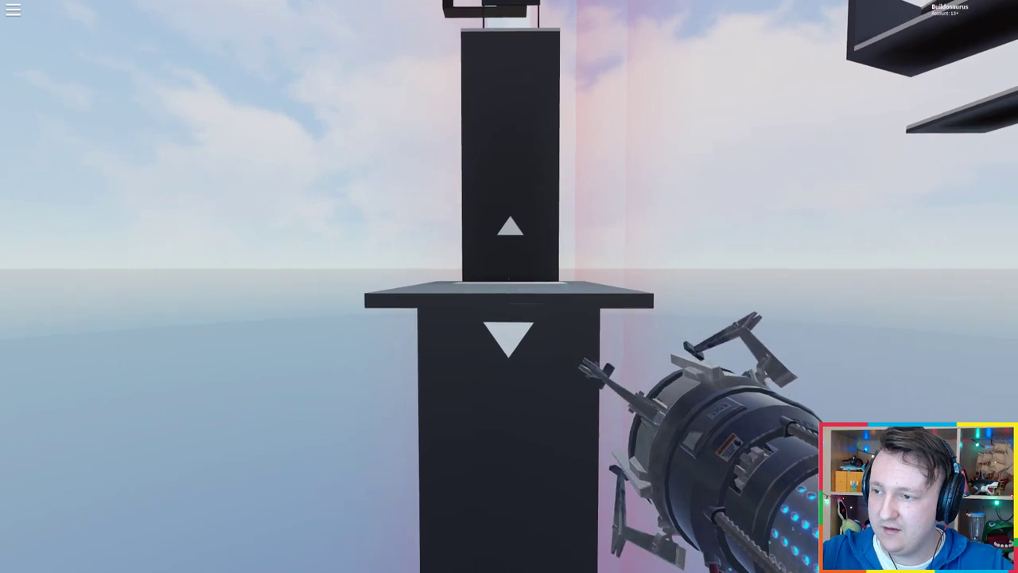
- Step into the Easy tower, looking up toward its inner white wall
key("w")
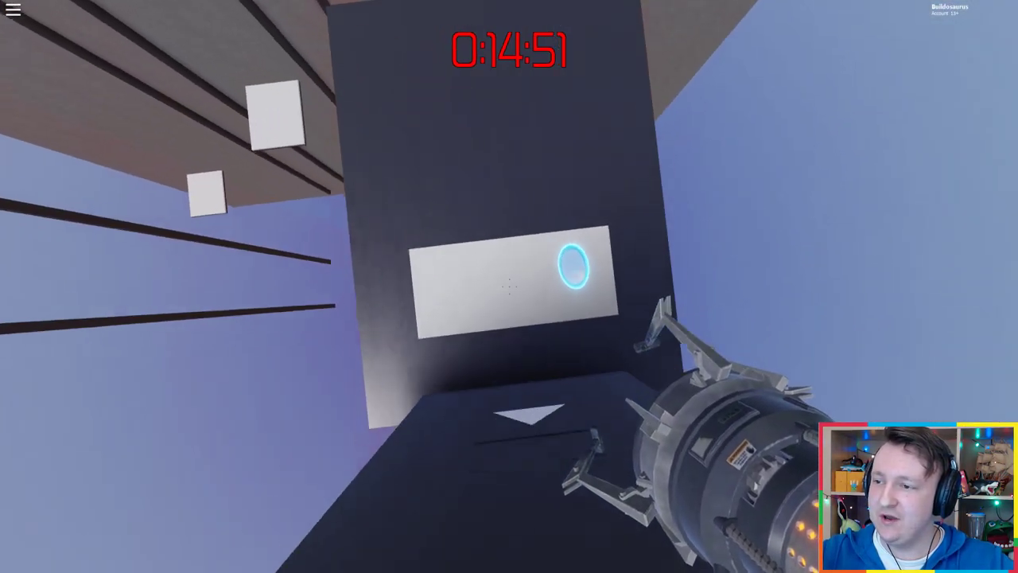
- Shoot portals onto the tower's white panel and wall to pass through the Easy course
left_click(509, 286)
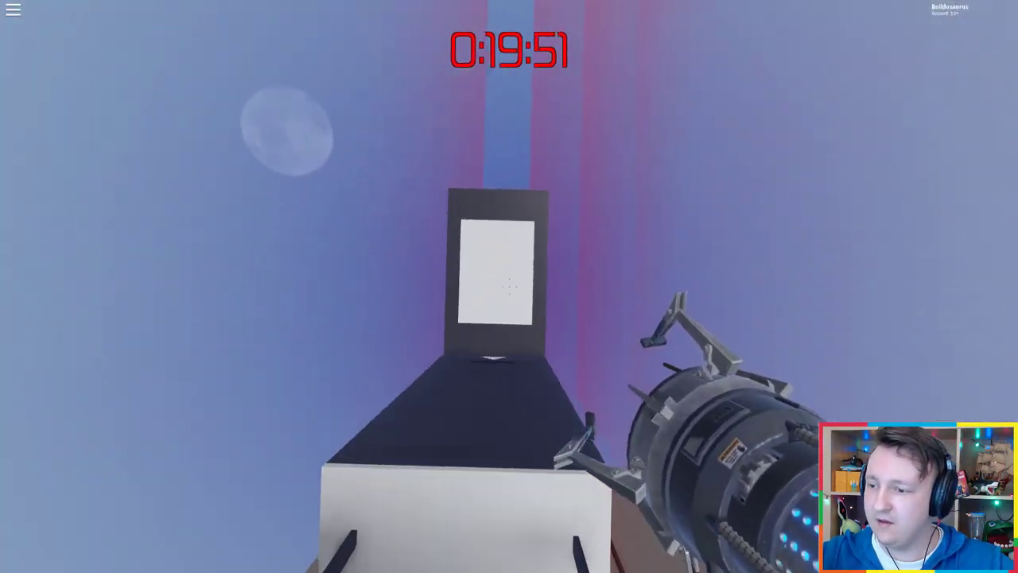
left_click(509, 286)
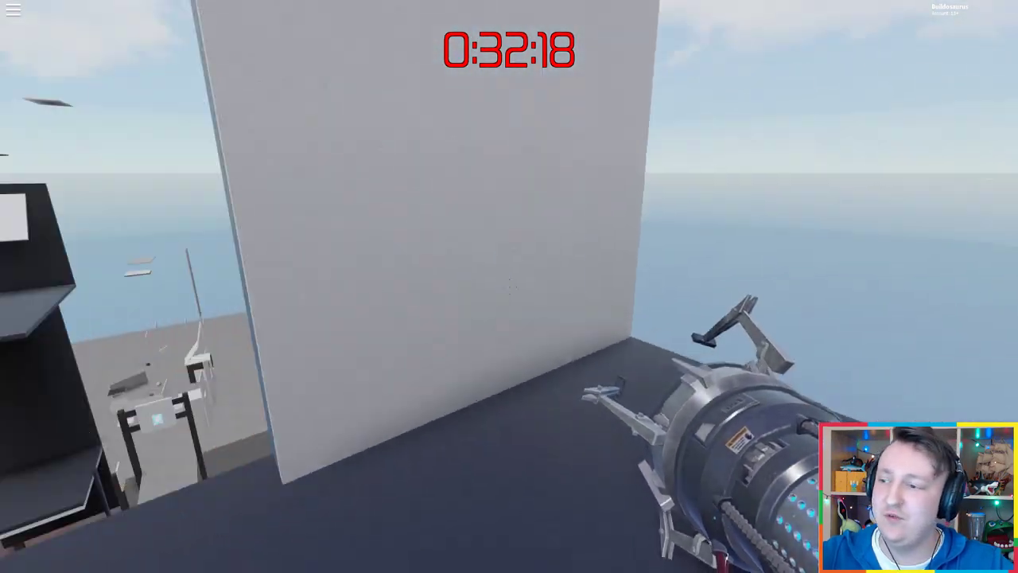
left_click(509, 286)
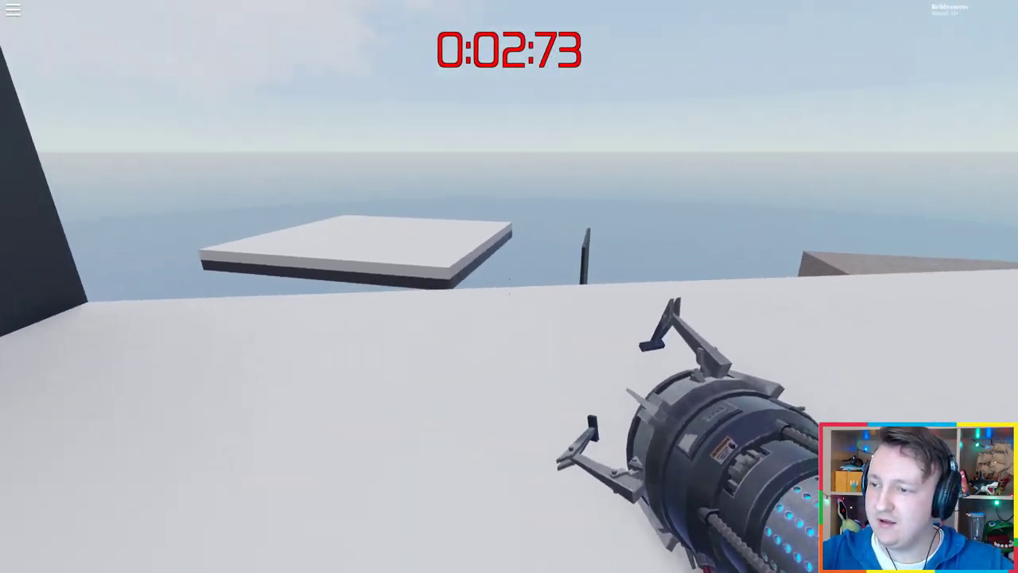
- Chain blue and orange portals across the white panels while falling through the timed course
left_click(509, 287)
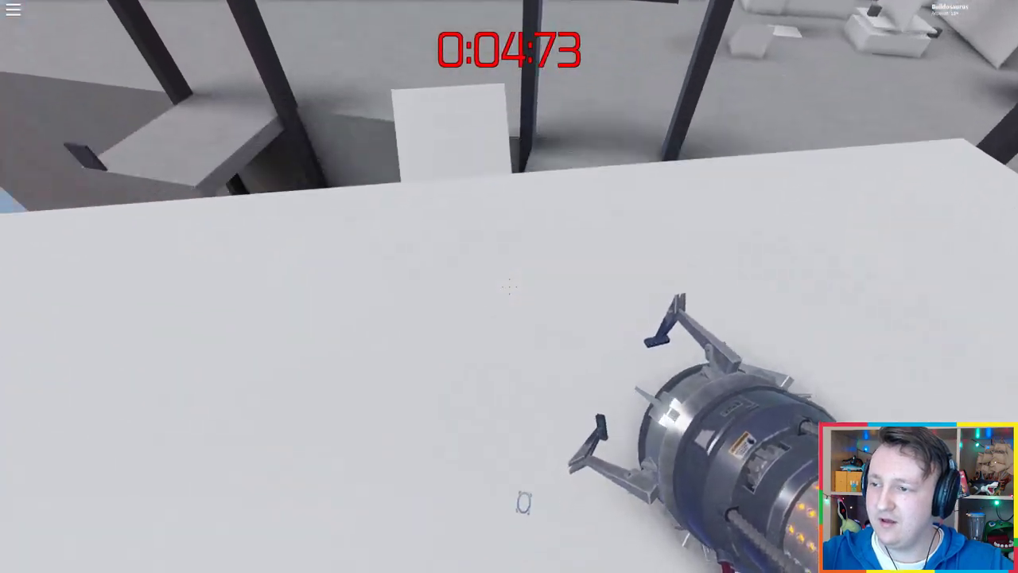
left_click(509, 286)
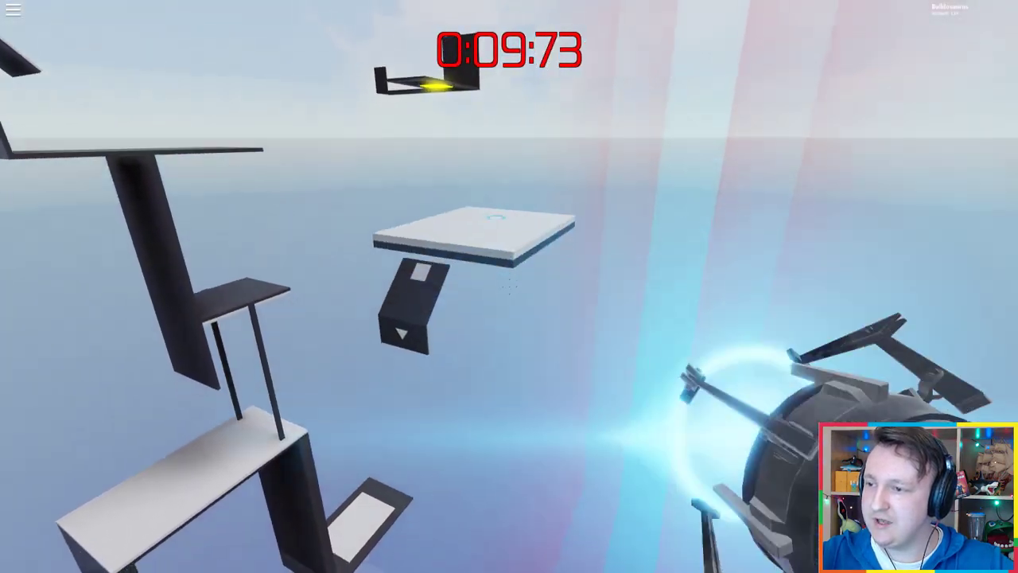
right_click(509, 287)
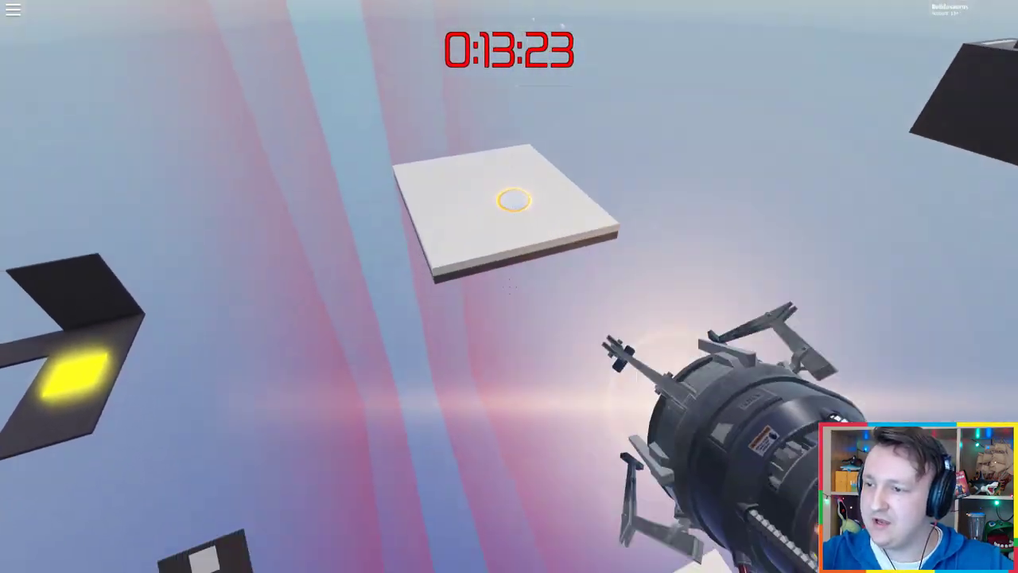
left_click(509, 286)
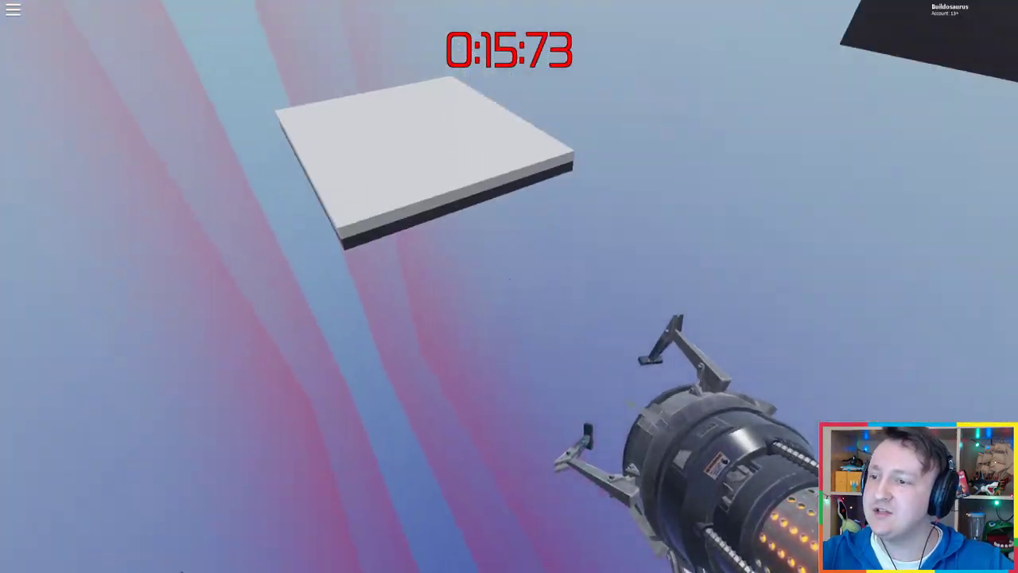
left_click(510, 287)
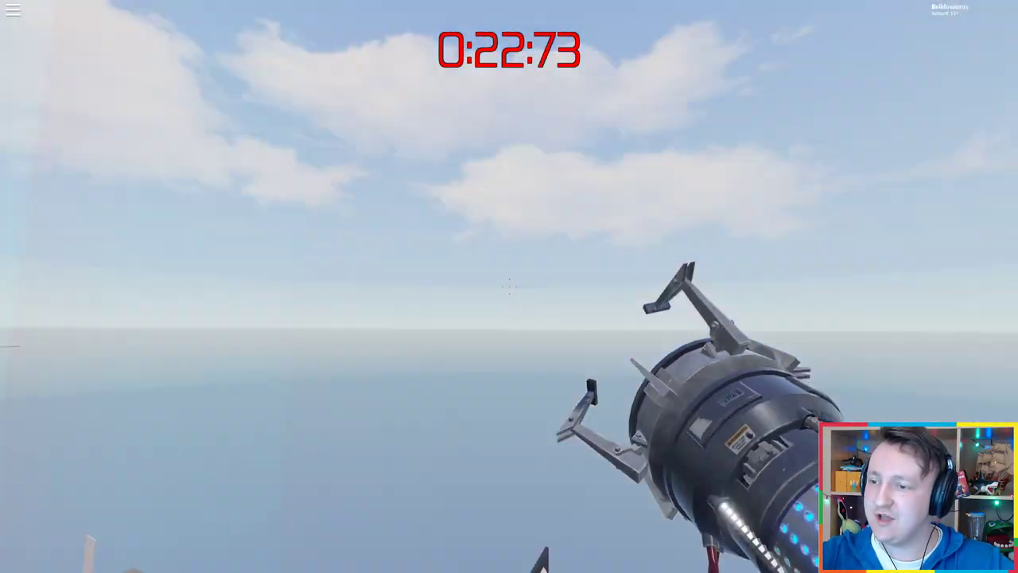
left_click(509, 286)
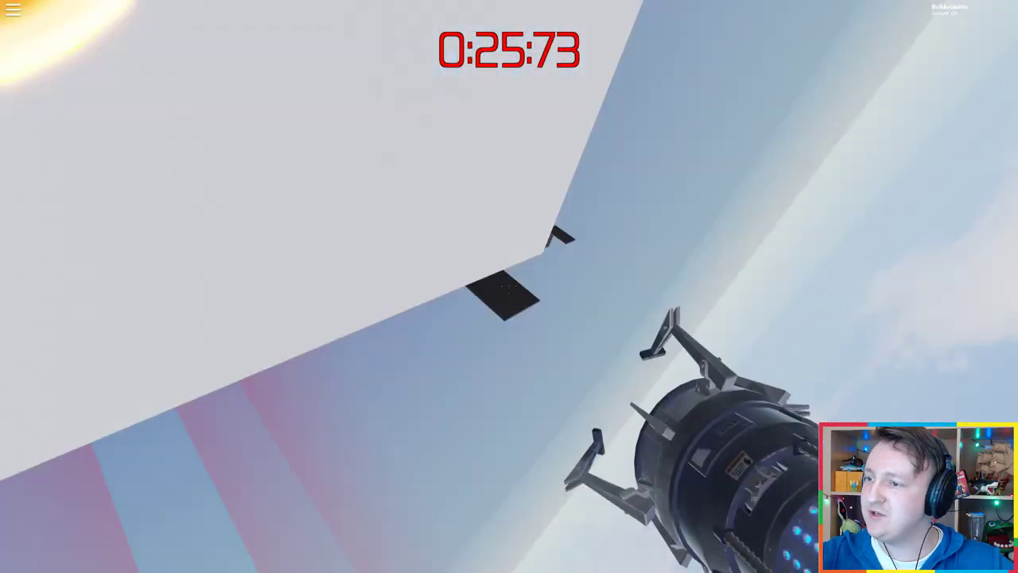
right_click(510, 287)
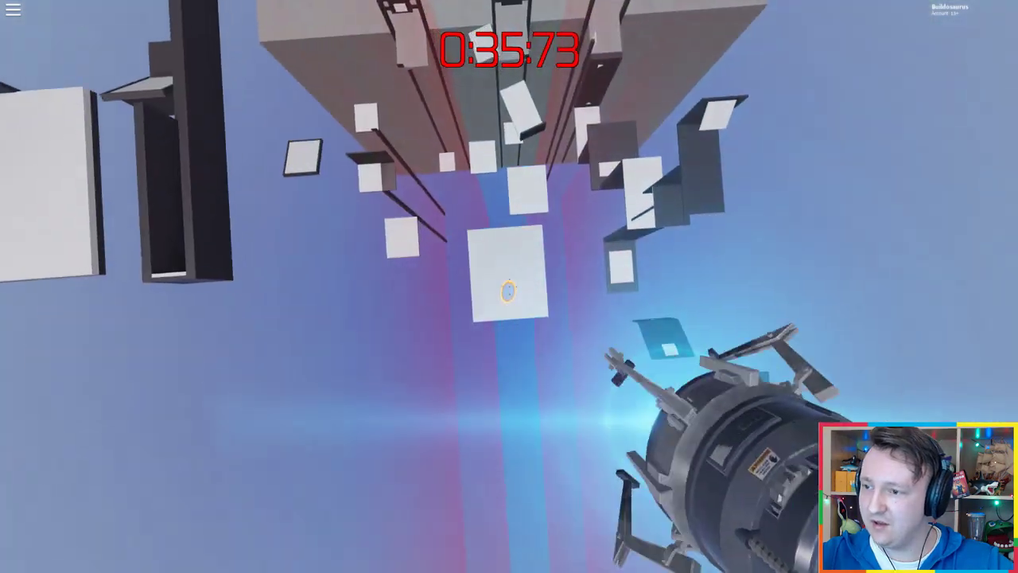
right_click(509, 287)
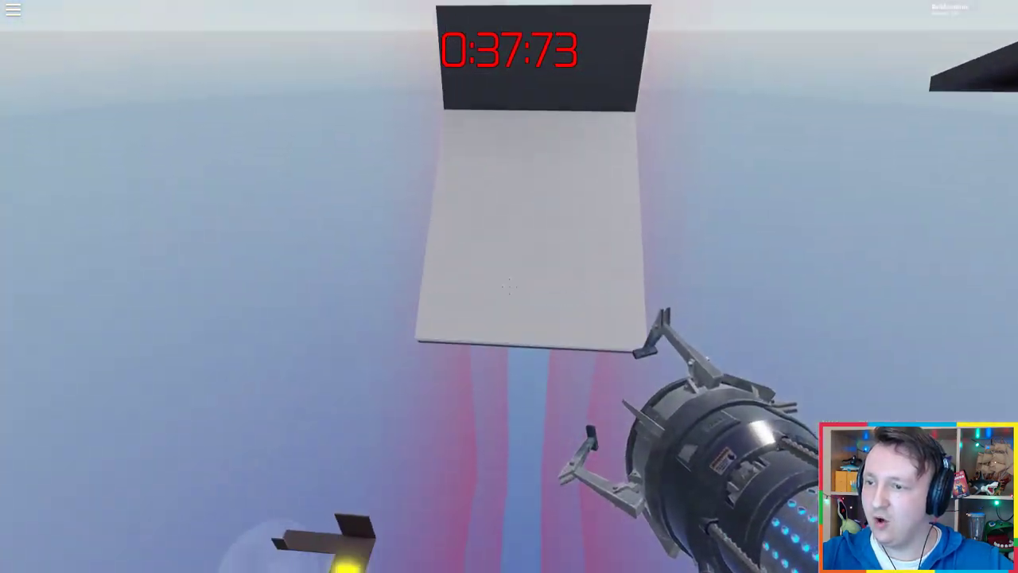
right_click(510, 286)
left_click(510, 286)
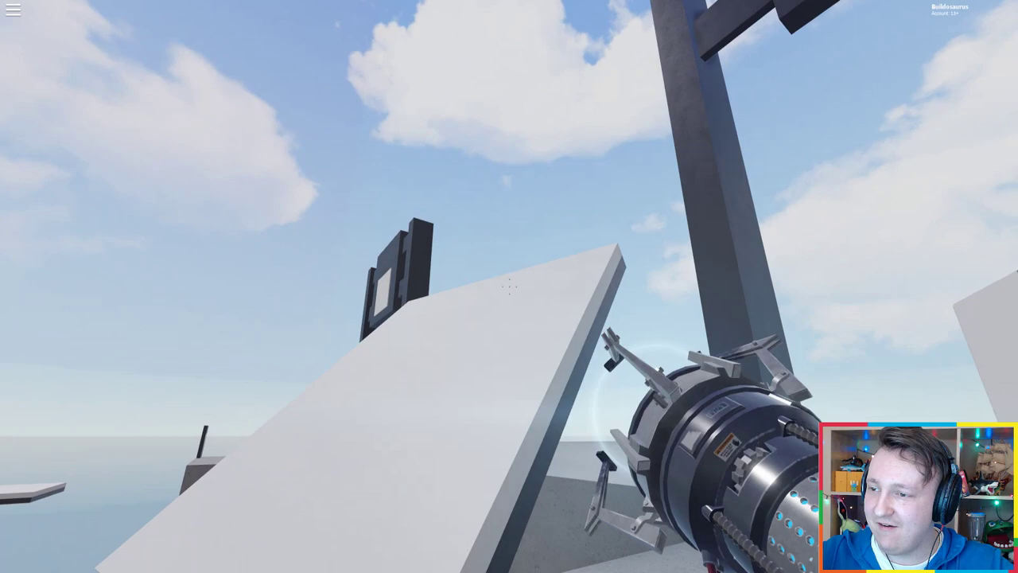
- Portal across the white ramp and distant panels while falling through the level
left_click(509, 287)
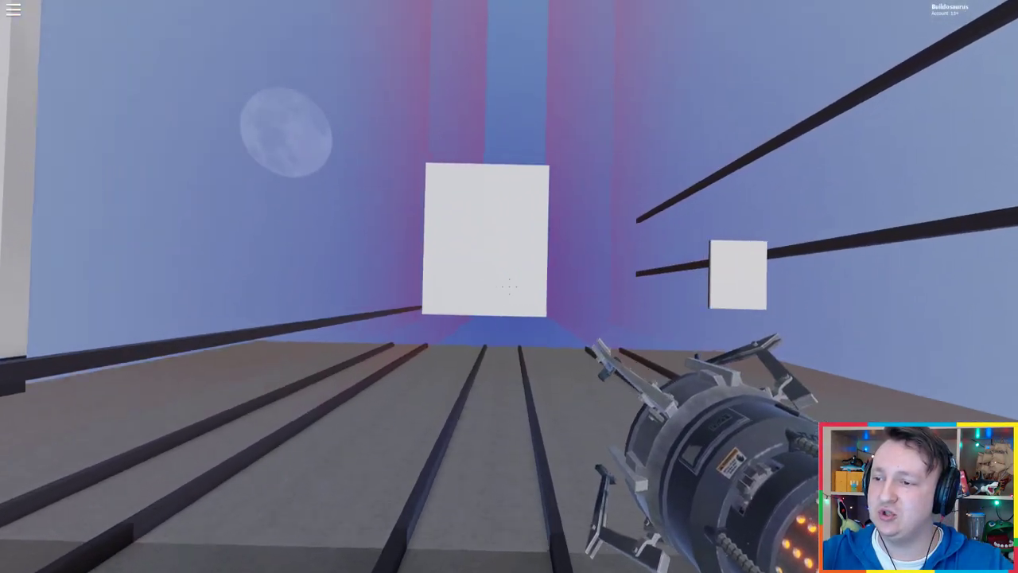
left_click(509, 287)
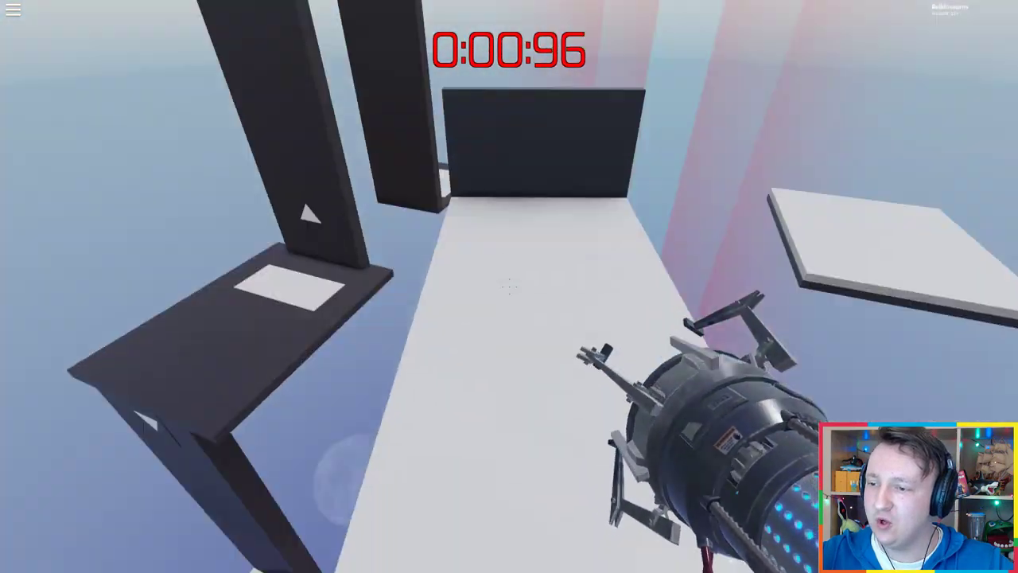
key("w")
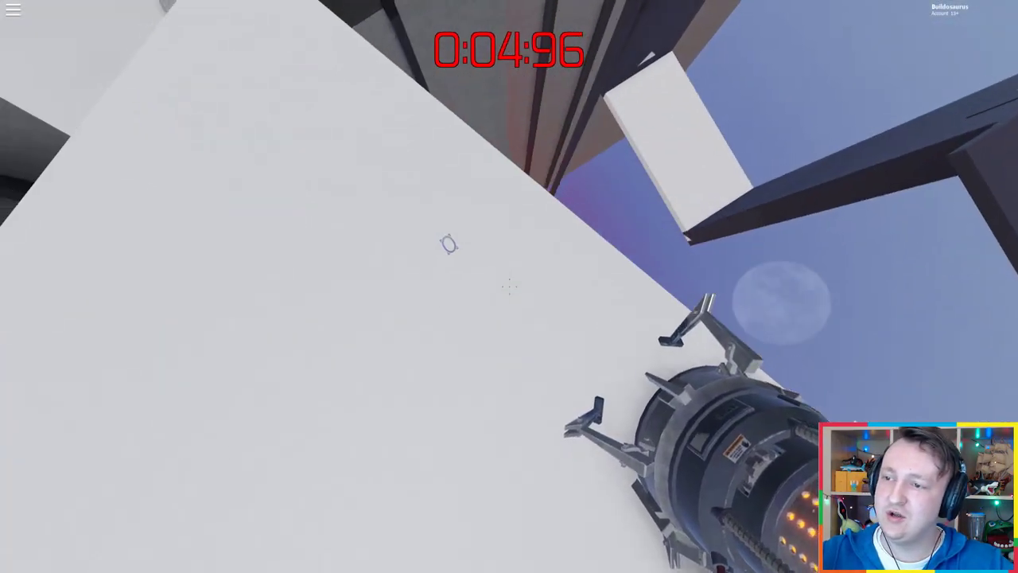
left_click(510, 287)
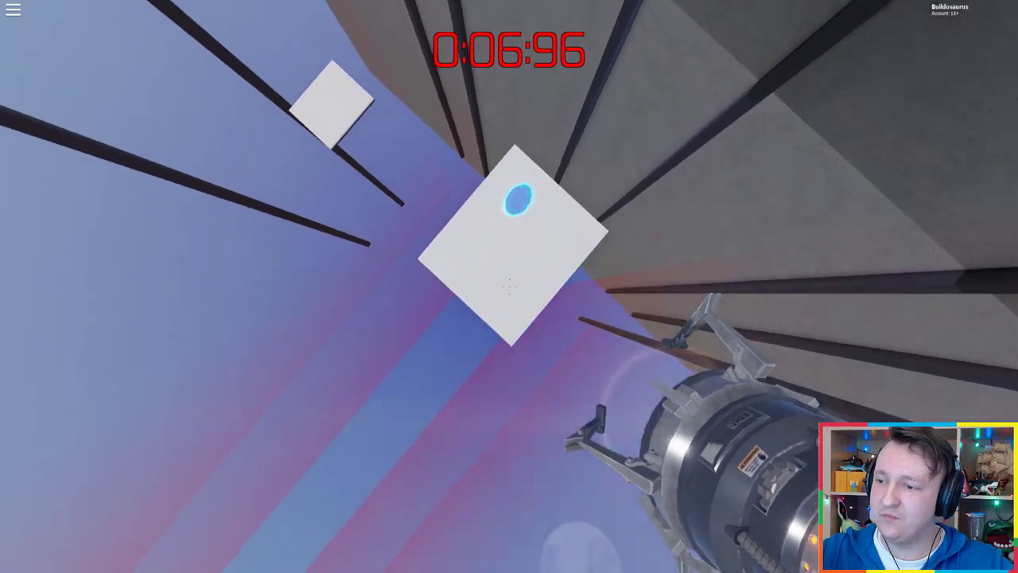
left_click_drag(509, 286, 509, 287)
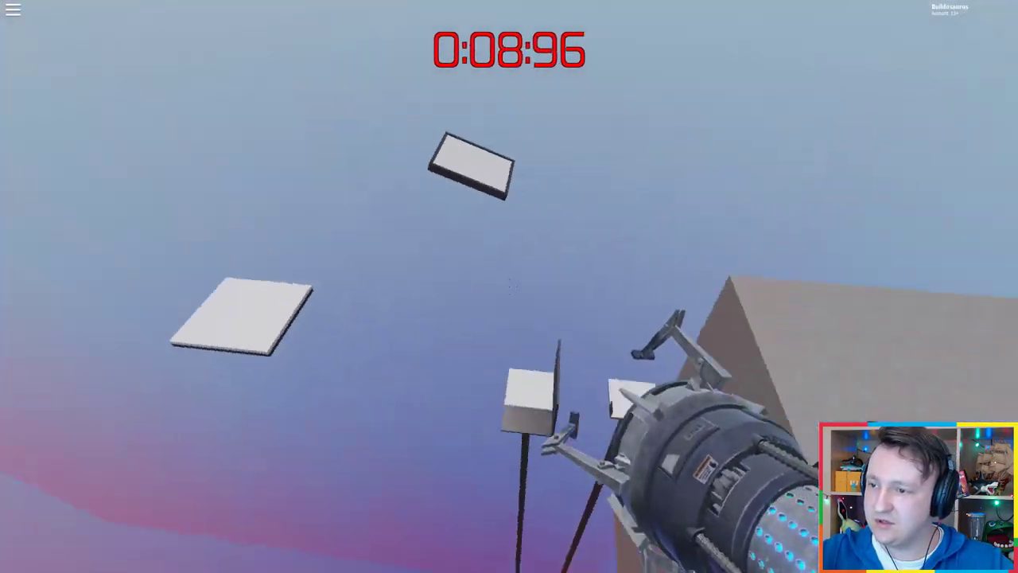
key("w")
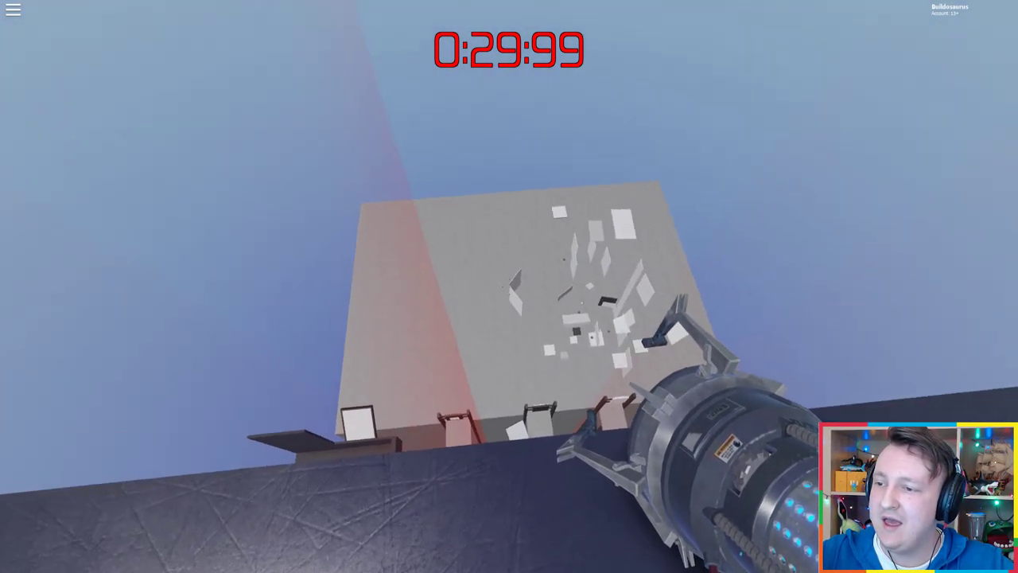
- Fire the gravity gun at the far structure, then portal onto the grey wall and platform
left_click(510, 286)
left_click(509, 287)
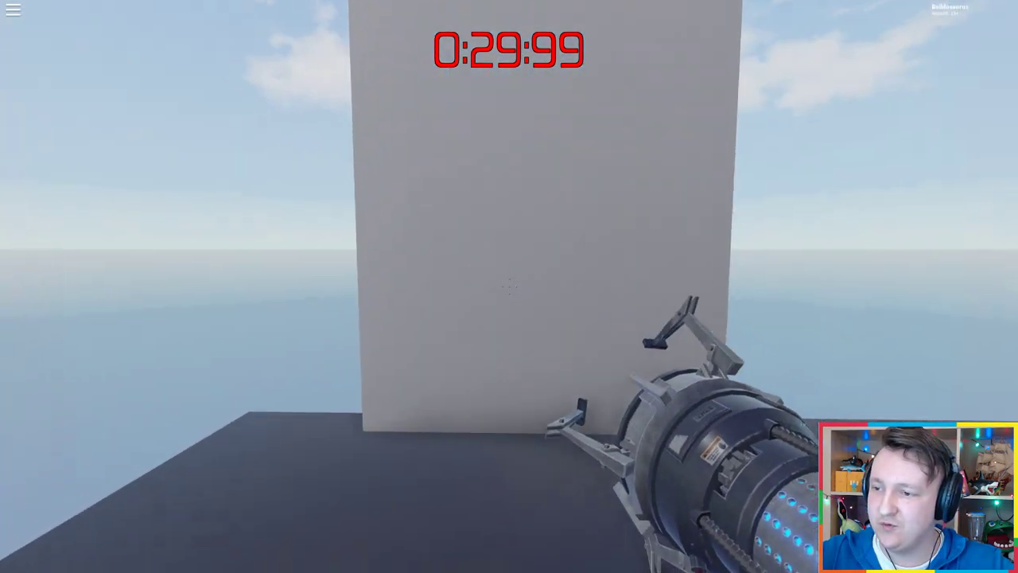
right_click(509, 287)
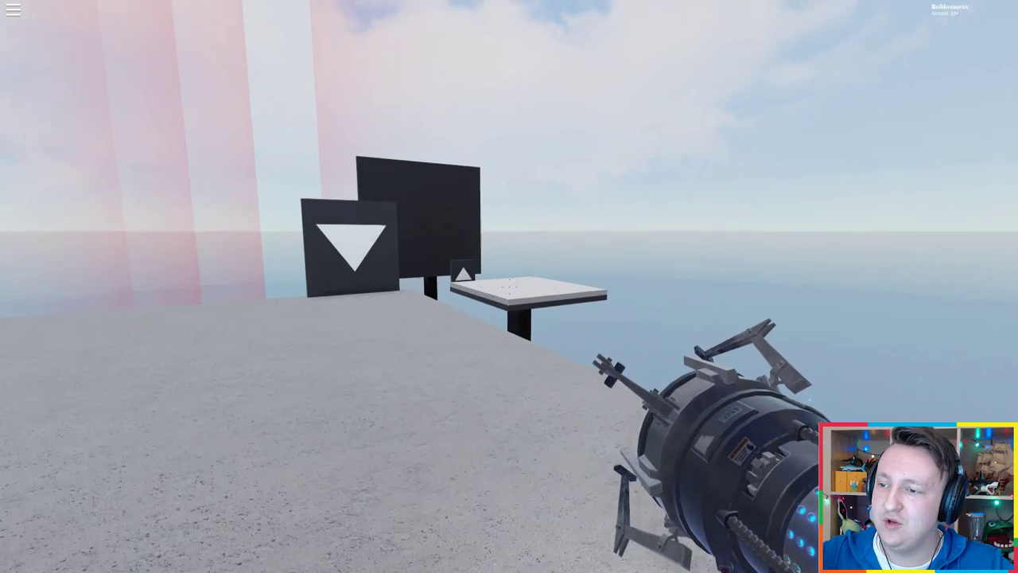
left_click(509, 287)
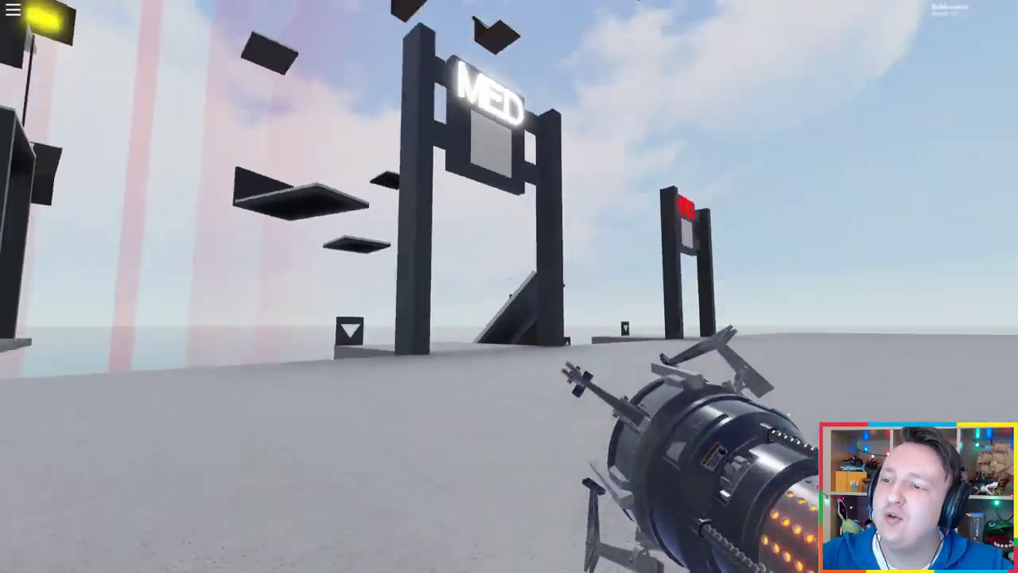
- Fire the gun toward the MED gate, cross the platform and portal onto the white block
left_click(509, 287)
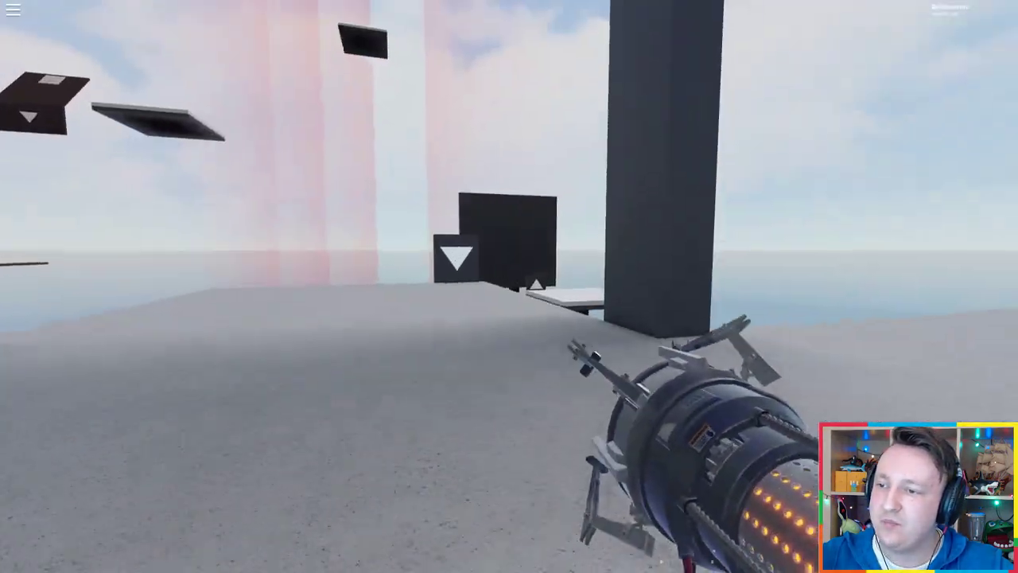
key("w")
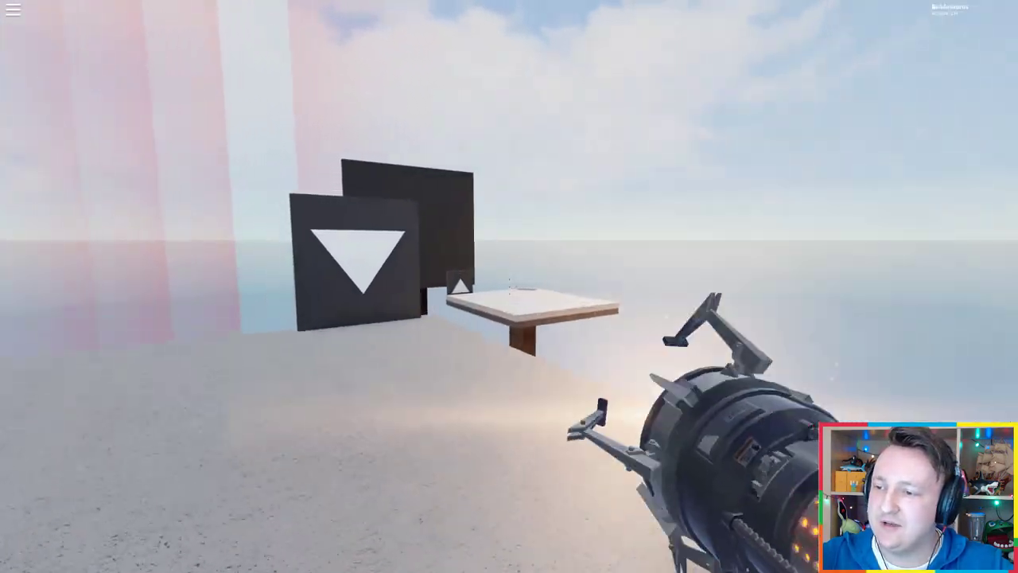
key("w")
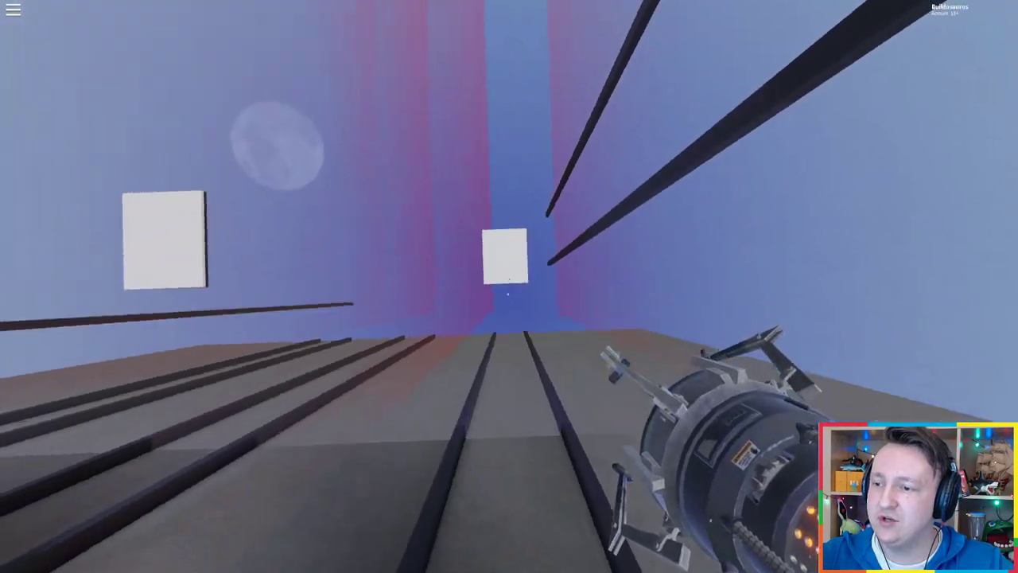
key("w")
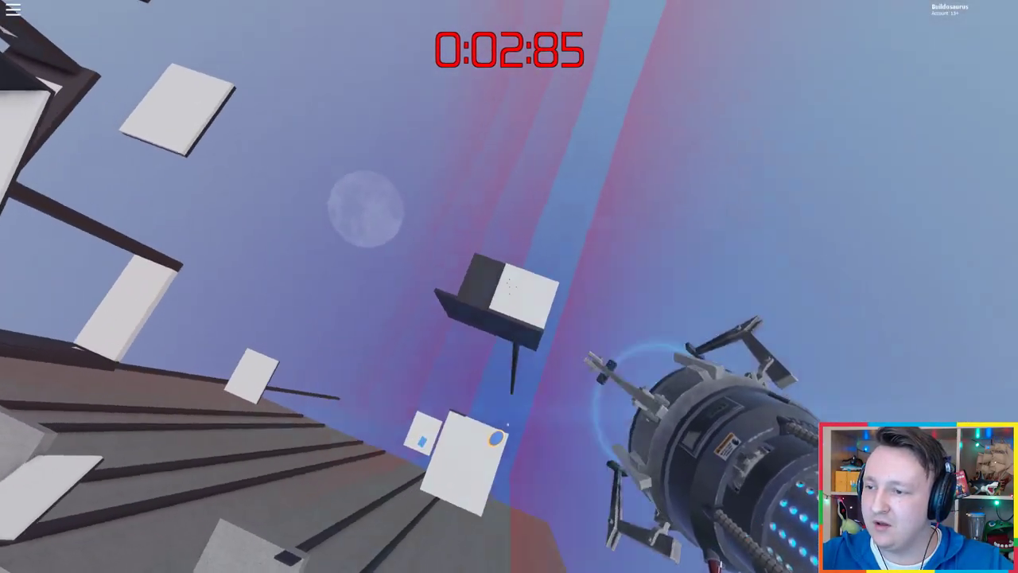
left_click(509, 286)
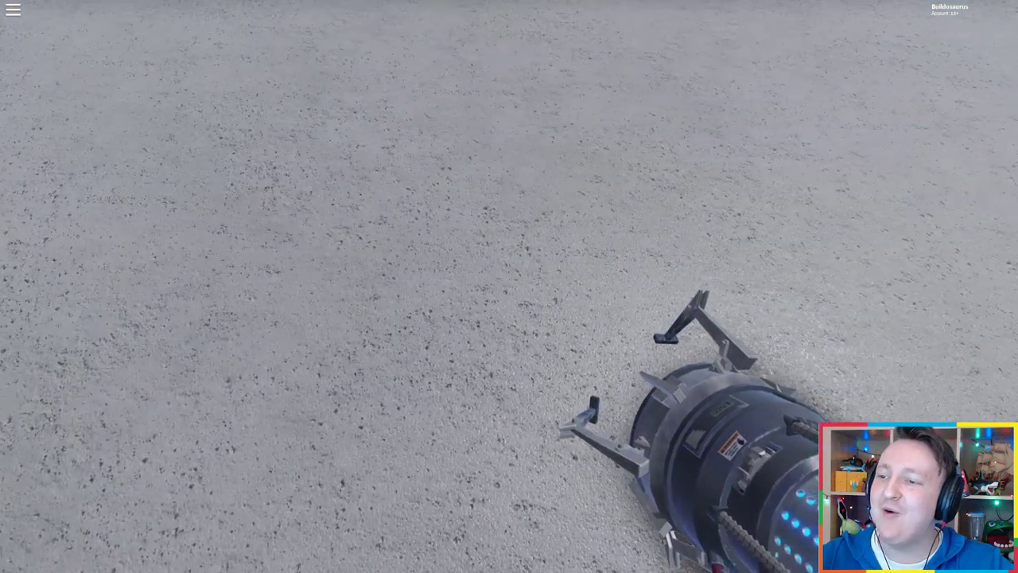
- Walk through the MED gate, drop an orange floor portal and head to the ramps
left_click_drag(509, 287, 509, 286)
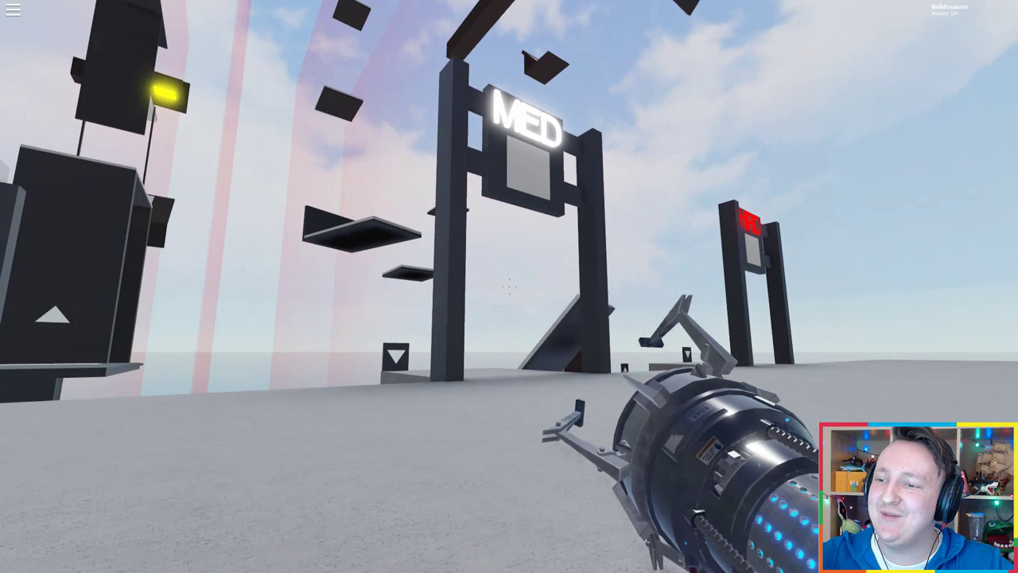
key("w")
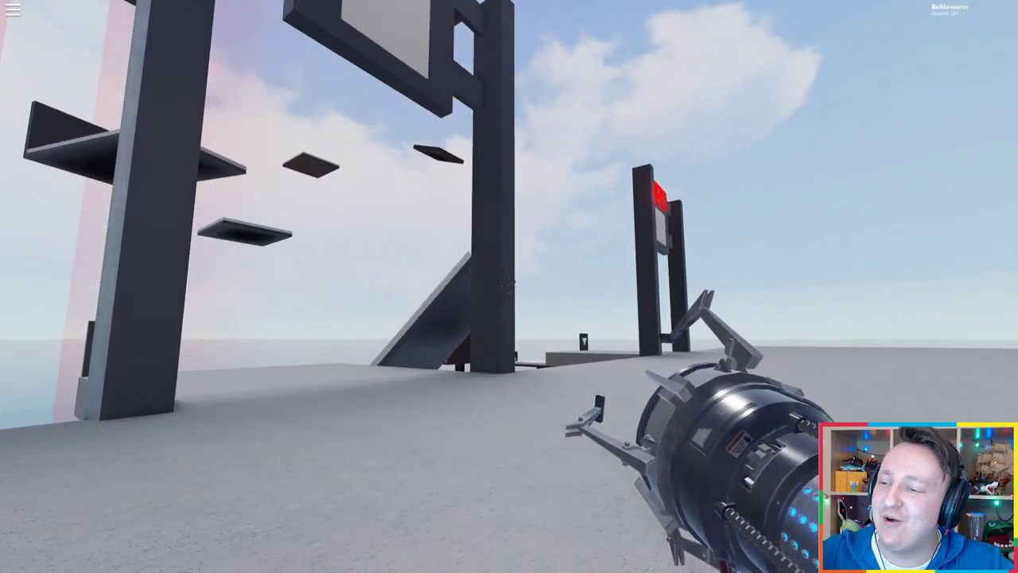
key("w")
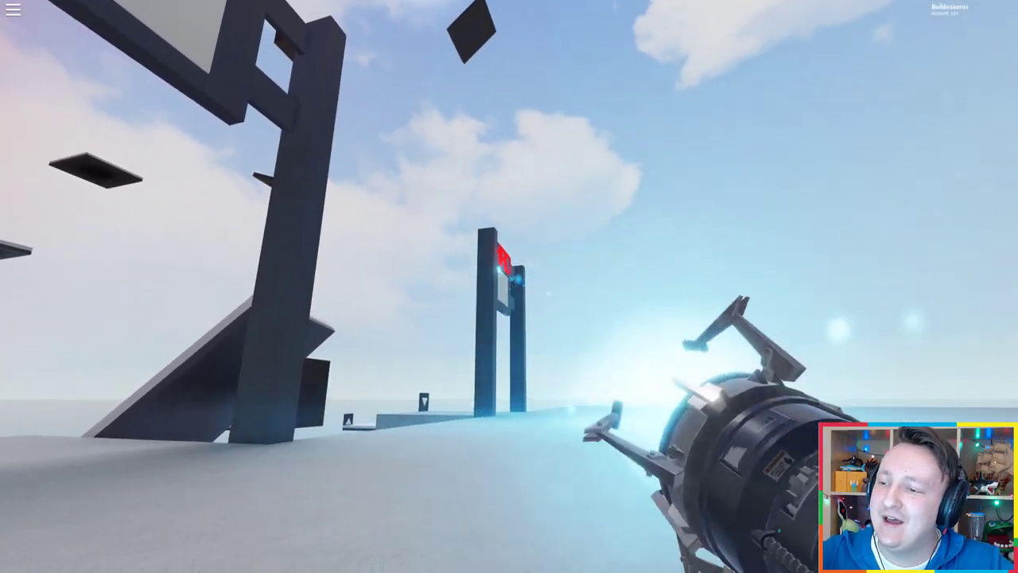
left_click(509, 286)
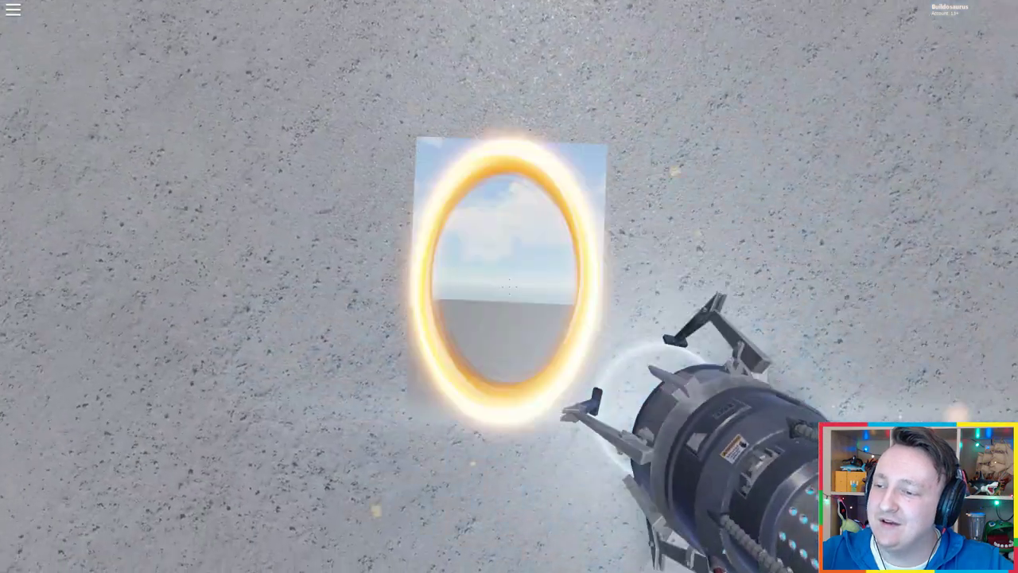
key("w")
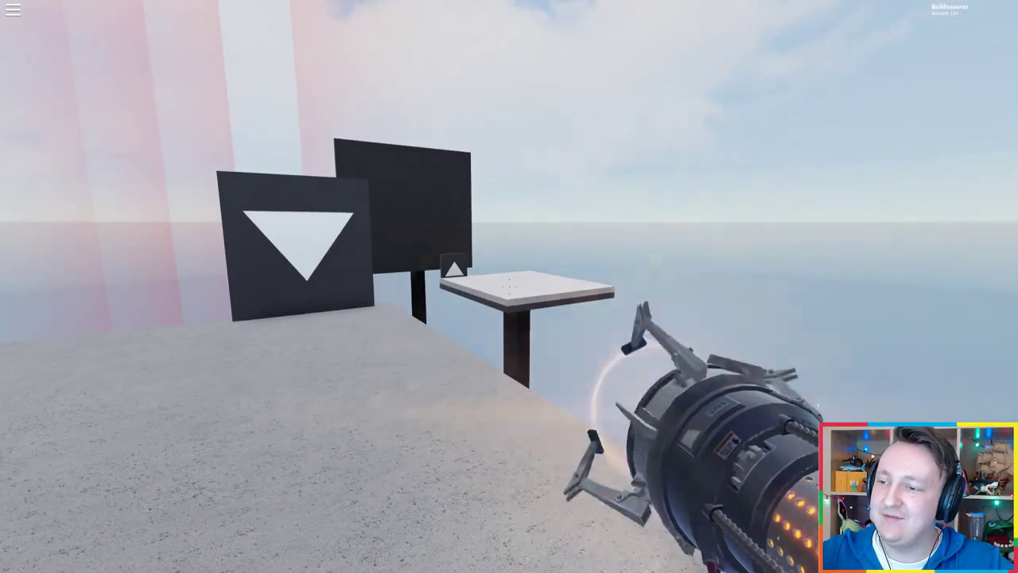
key("w")
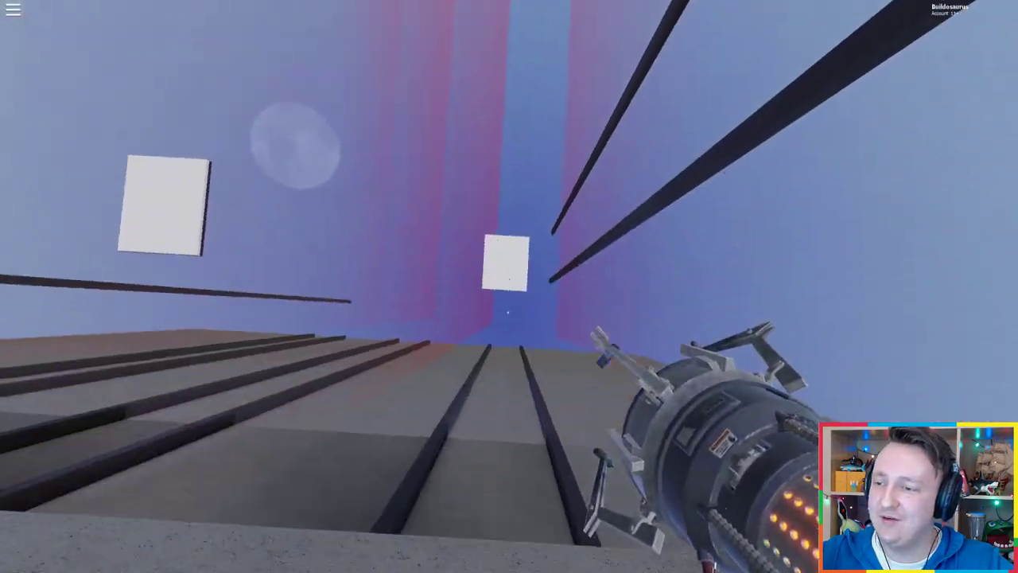
- Launch into the shaft and portal across the floating block, walls and white panel
left_click(509, 286)
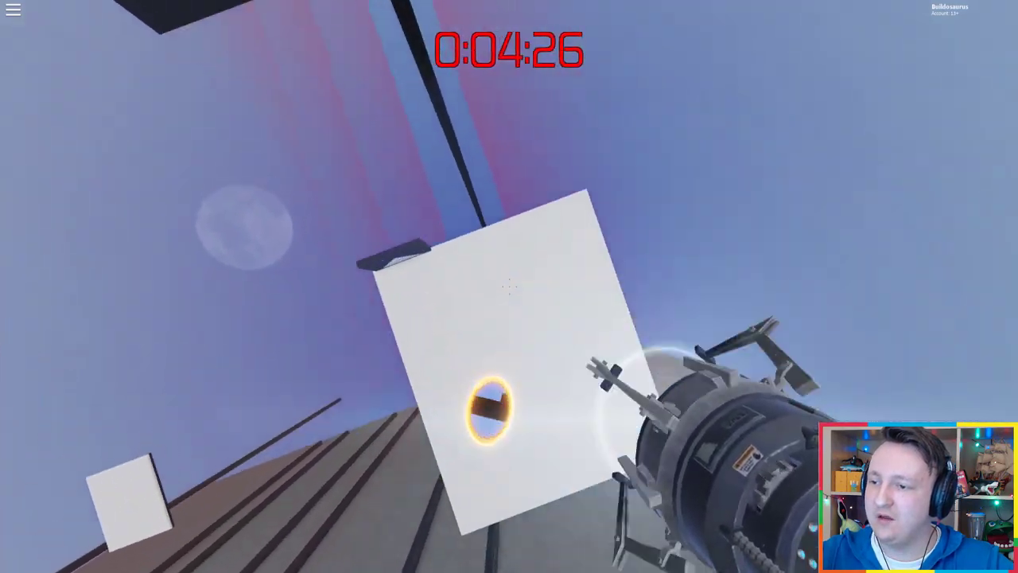
left_click(509, 287)
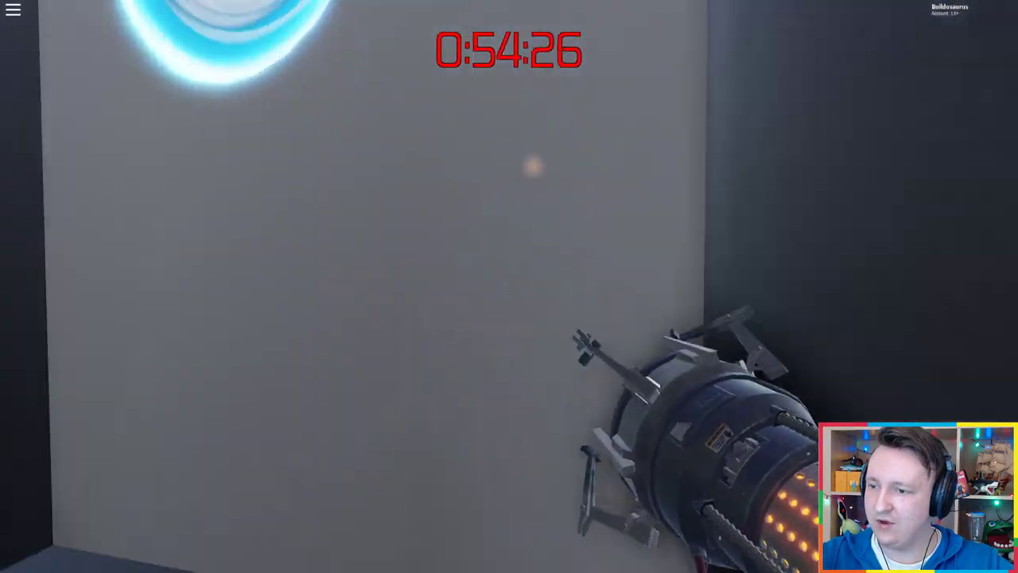
left_click(509, 286)
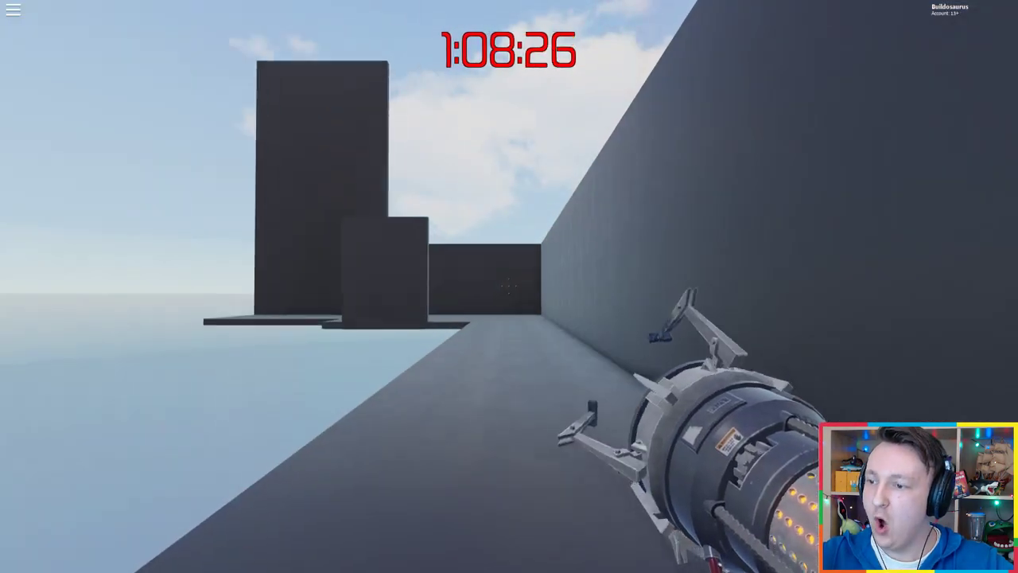
left_click(509, 286)
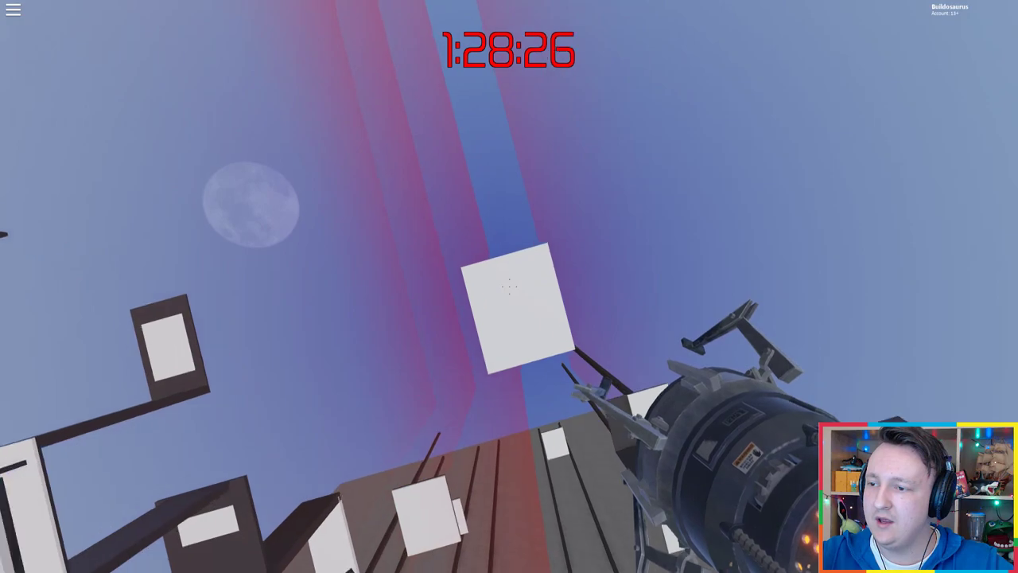
left_click(509, 287)
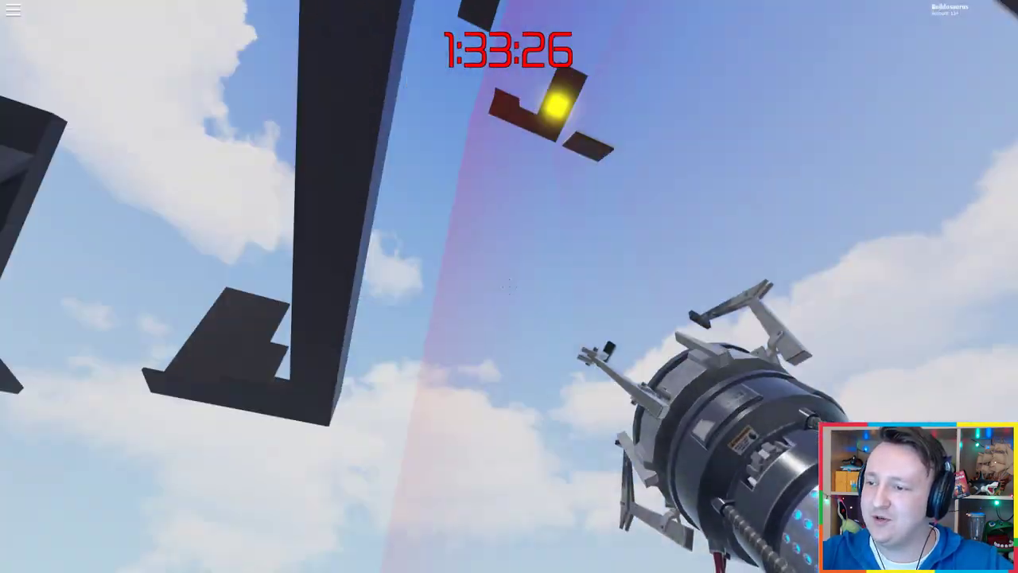
- Portal onto the panel ahead, then exit through an orange portal on the wall
left_click(509, 287)
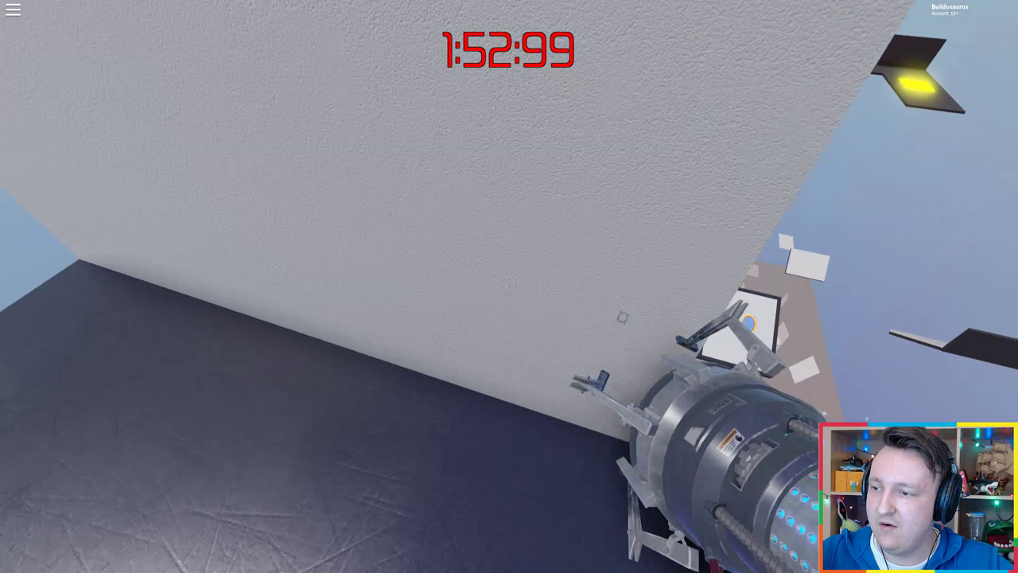
left_click(509, 287)
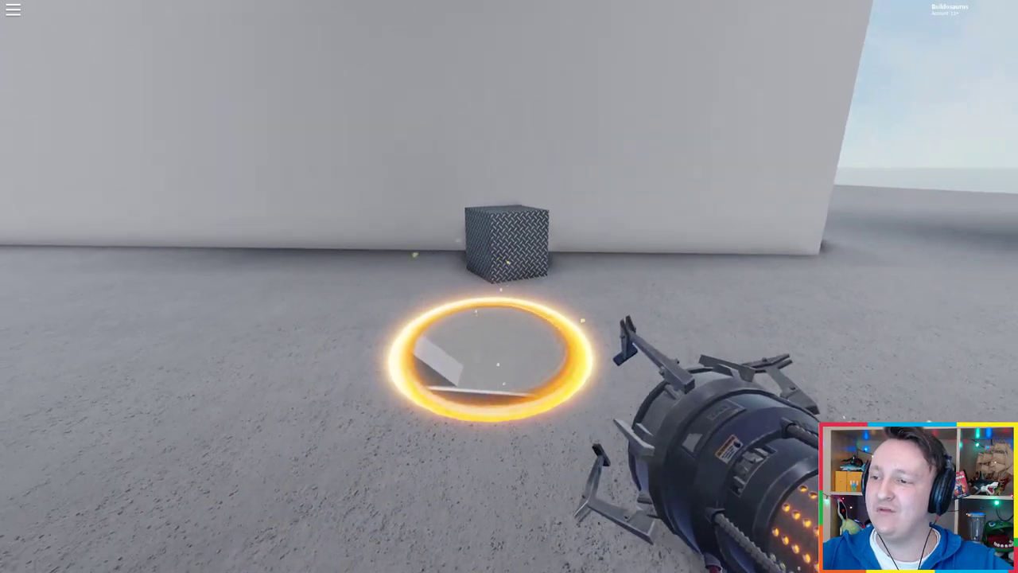
- Open an orange floor portal by the wall and shift it under the cube
left_click(509, 287)
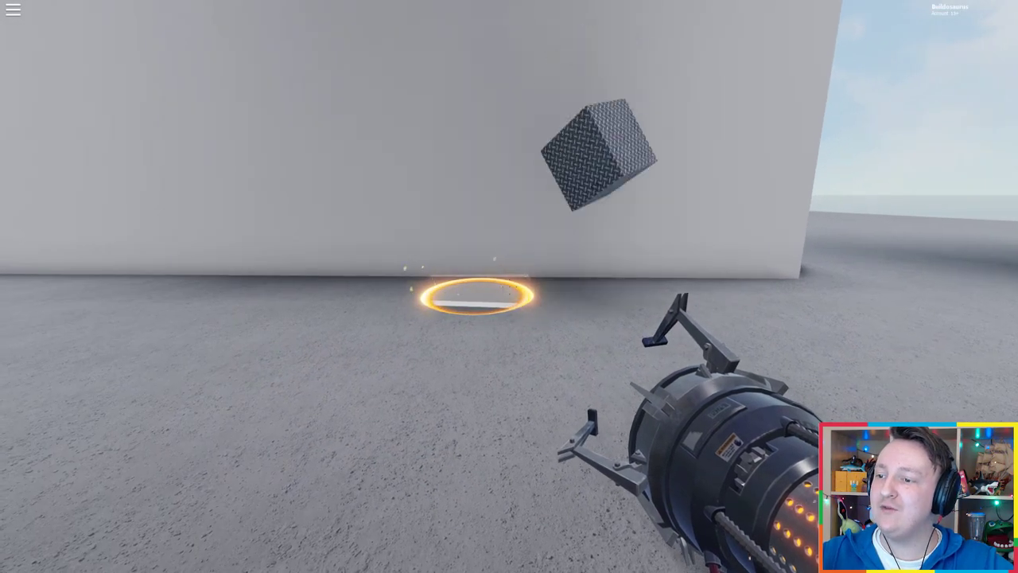
left_click(509, 286)
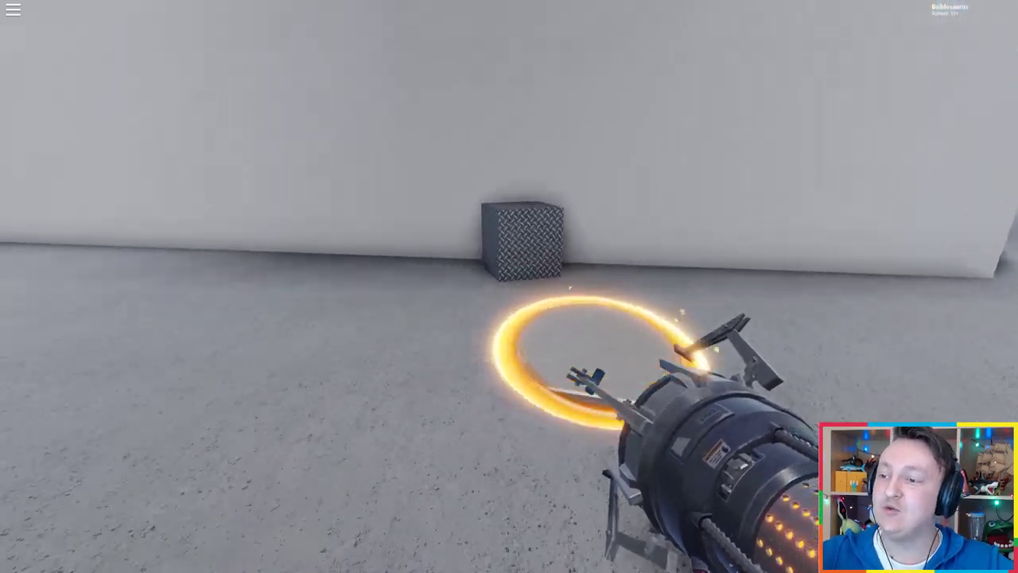
left_click(509, 287)
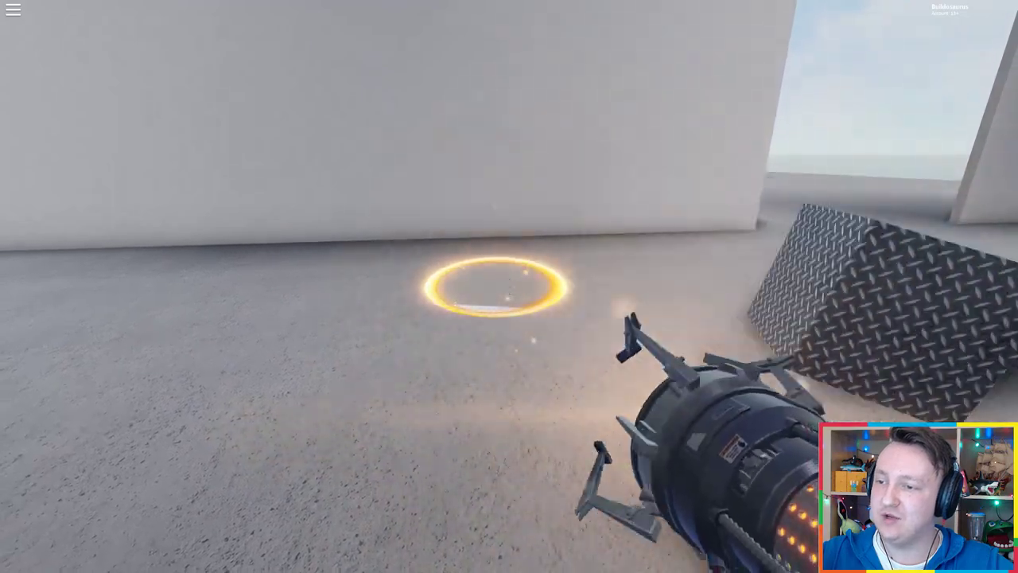
- Fire orange portals under the cube, turning to find it between shots
left_click_drag(509, 286, 239, 287)
left_click(509, 287)
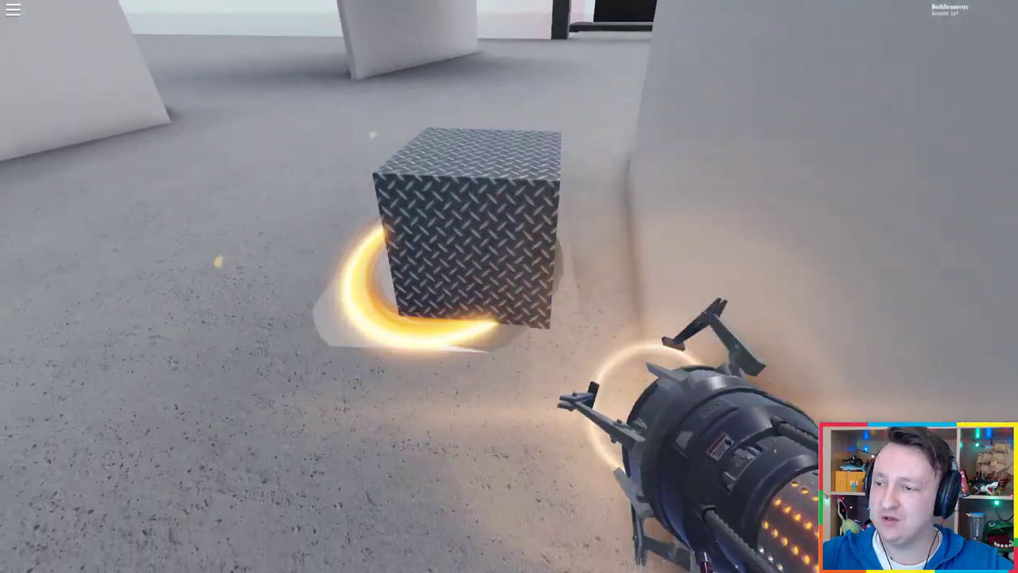
left_click_drag(509, 286, 239, 287)
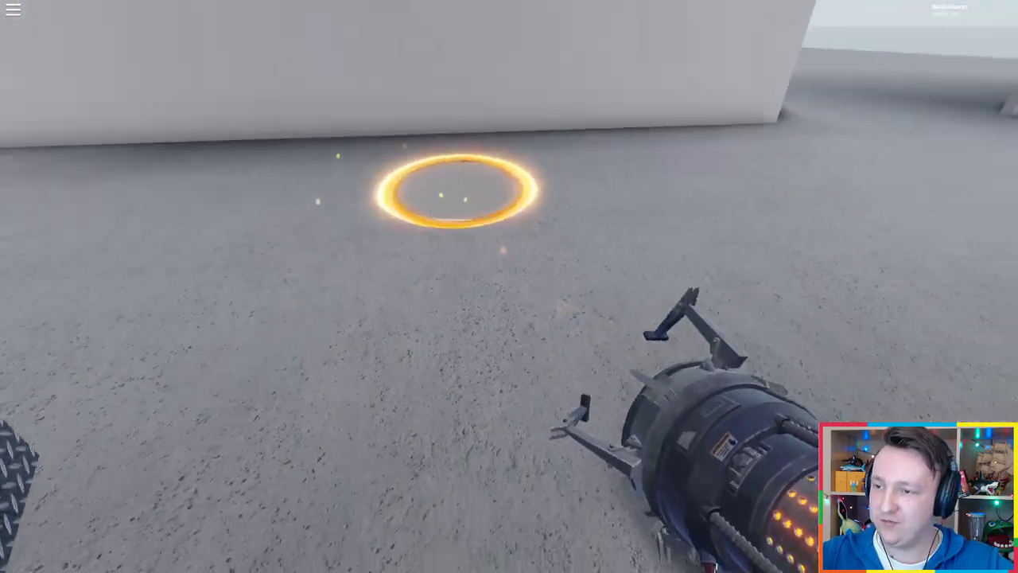
left_click_drag(509, 286, 637, 199)
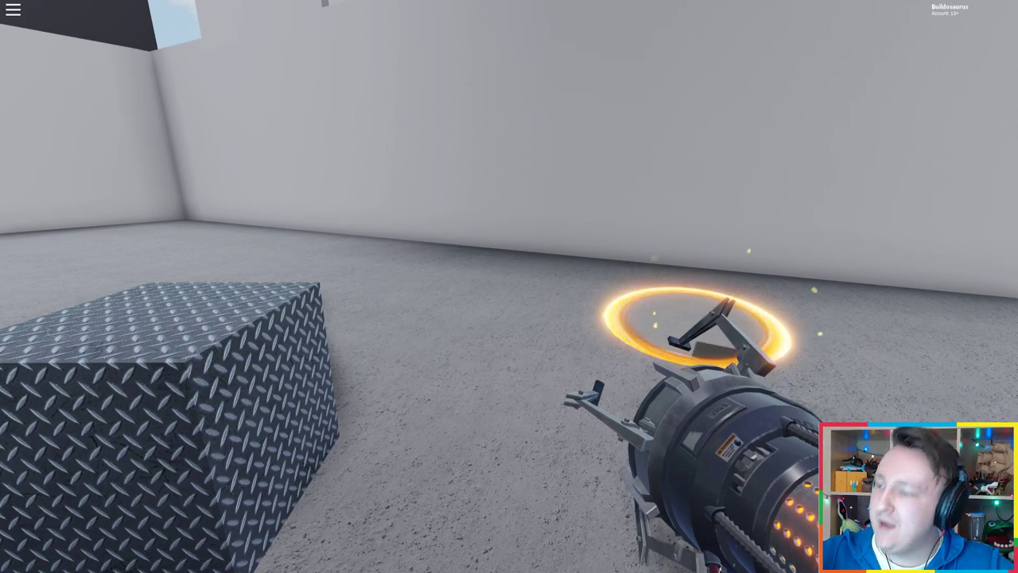
left_click_drag(510, 398, 509, 119)
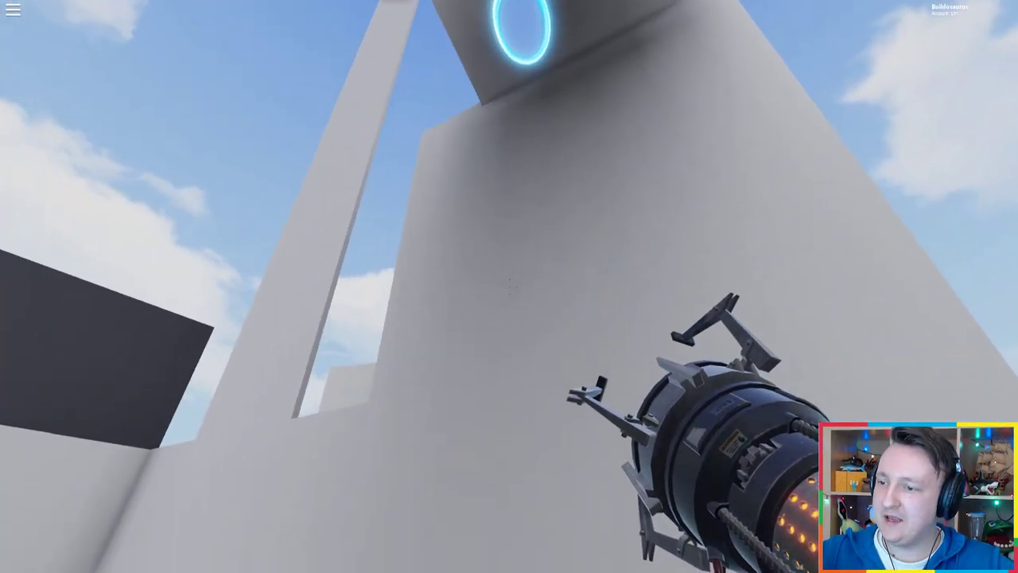
left_click_drag(509, 159, 510, 437)
left_click(509, 286)
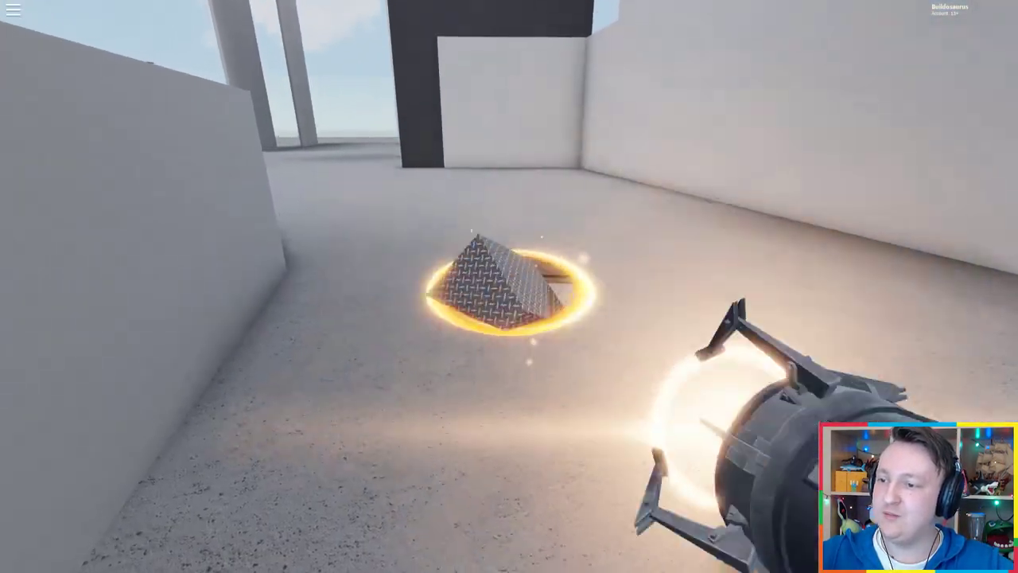
- Keep placing orange portals beneath the cube as it falls through
left_click_drag(509, 286, 318, 286)
left_click(509, 286)
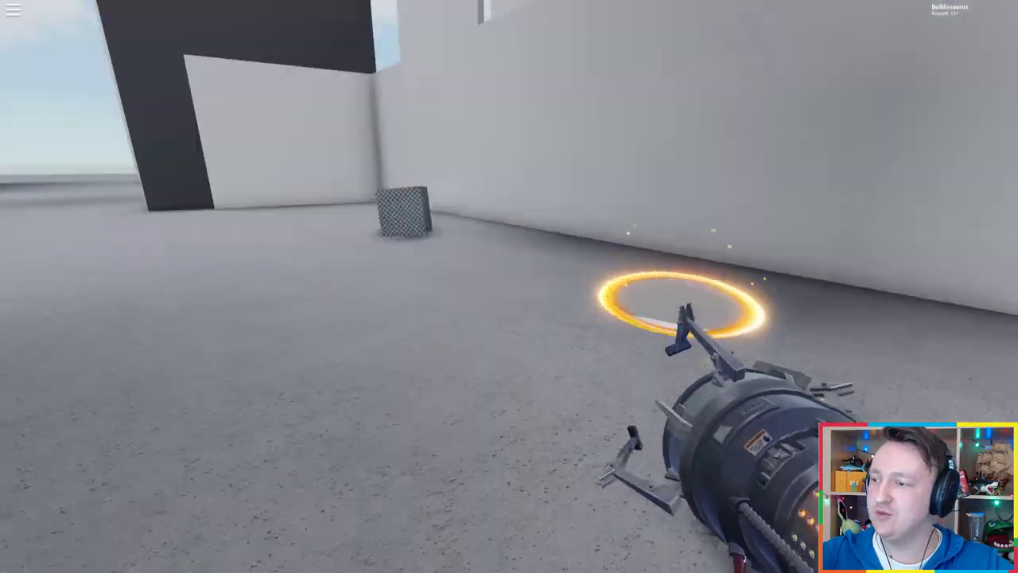
left_click_drag(509, 318, 509, 199)
left_click(509, 287)
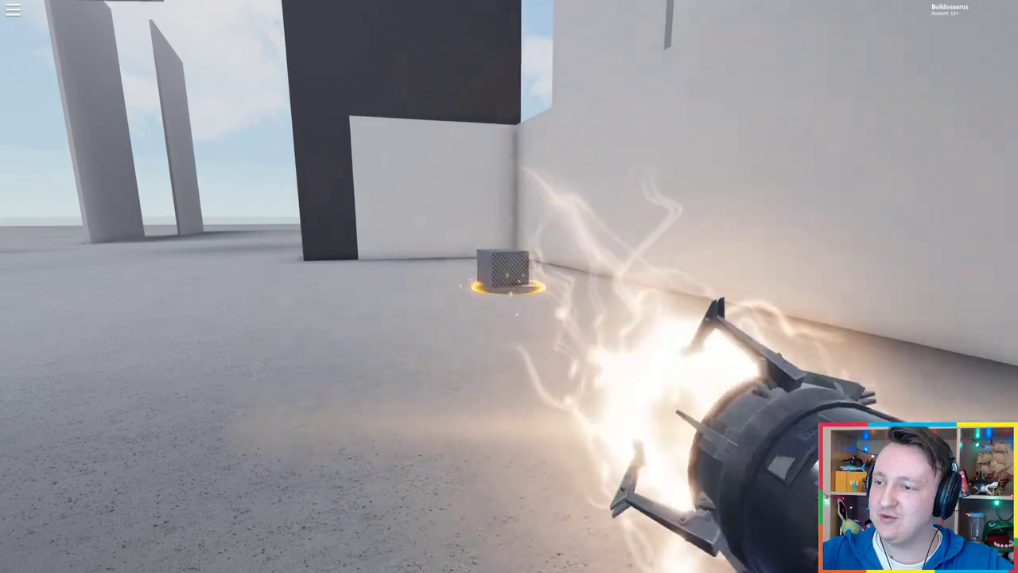
left_click_drag(509, 286, 636, 239)
left_click(509, 286)
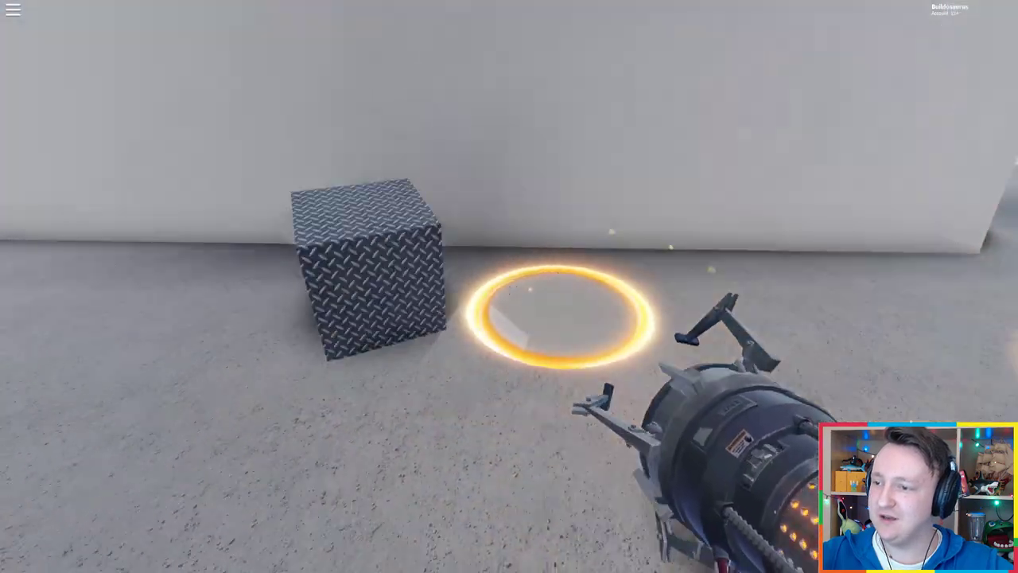
left_click_drag(509, 287, 637, 287)
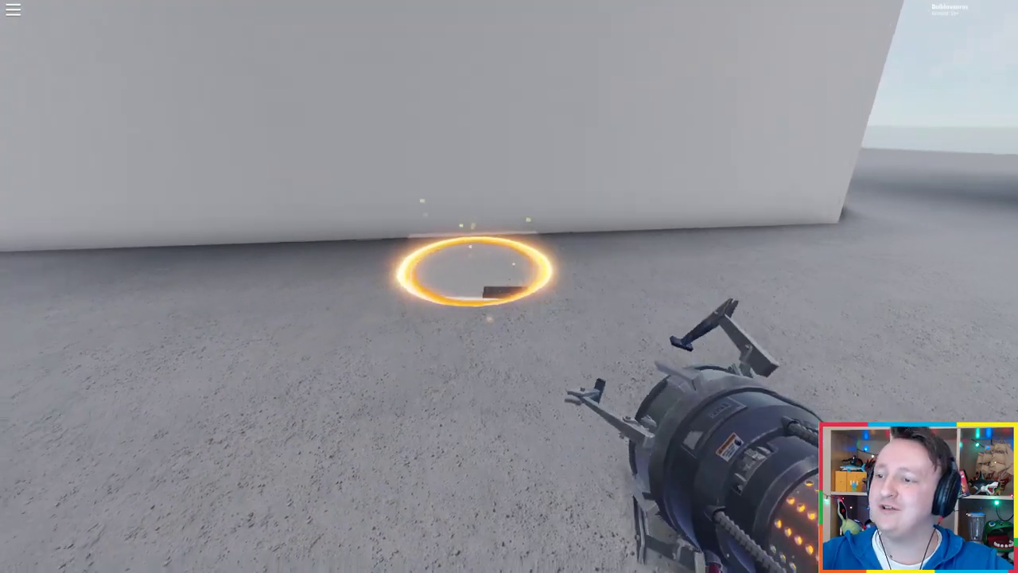
left_click(509, 287)
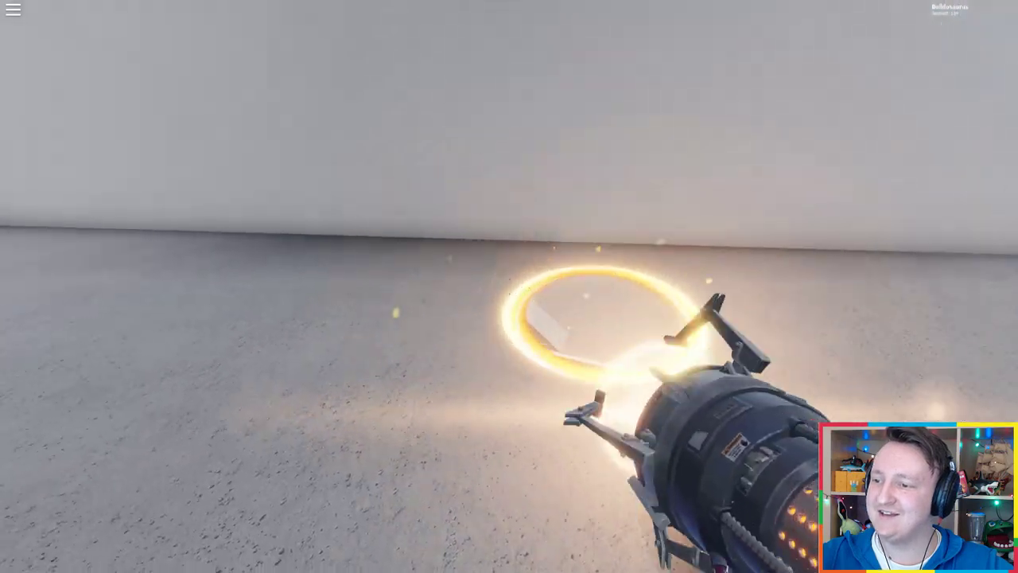
- Walk toward the cube, putting orange portals on the nearby wall
left_click_drag(510, 397, 716, 238)
left_click(509, 286)
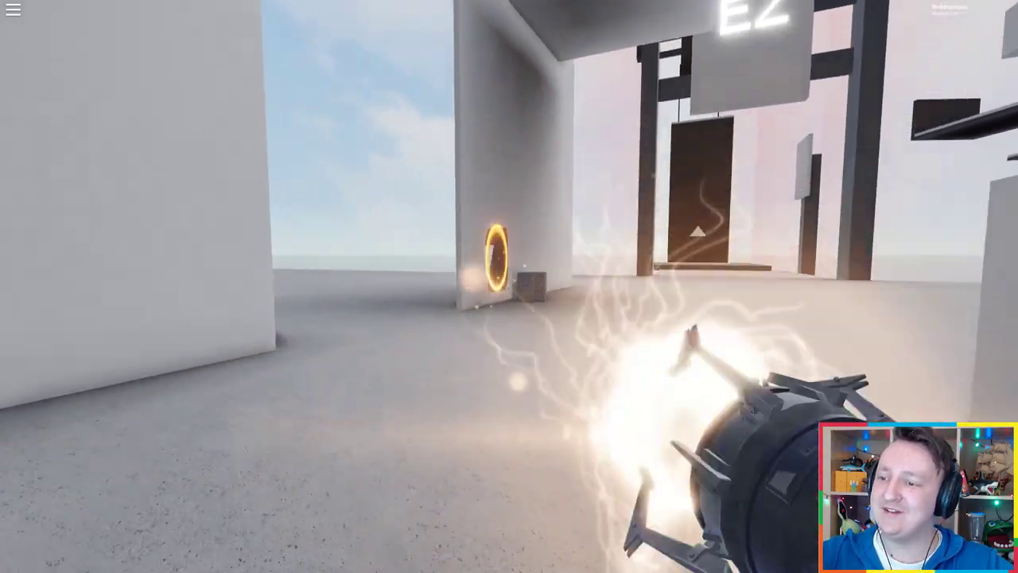
key("w")
left_click_drag(510, 286, 239, 287)
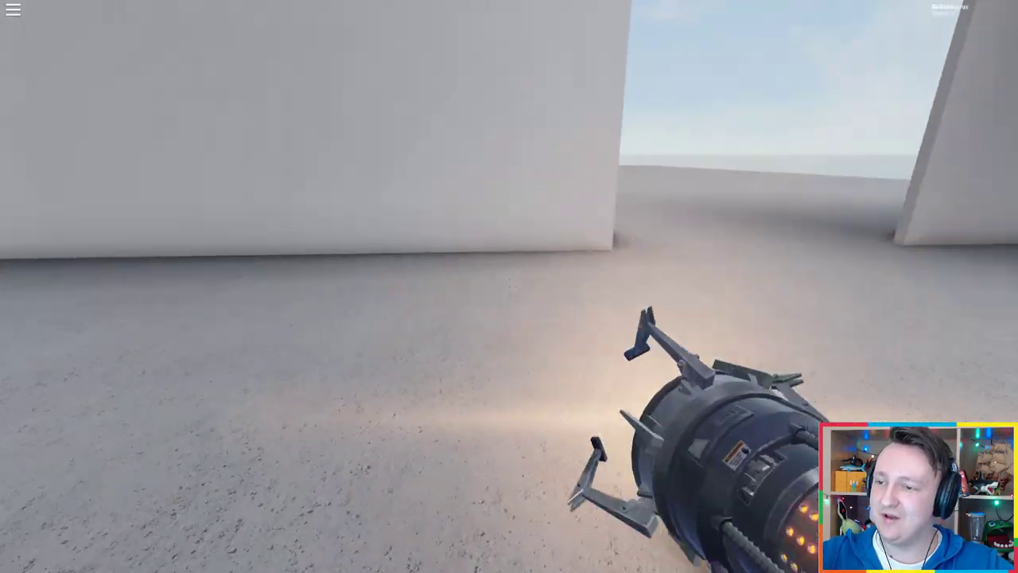
left_click(509, 286)
- Look up to watch the blocks falling from the sky overhead
left_click_drag(510, 287, 636, 239)
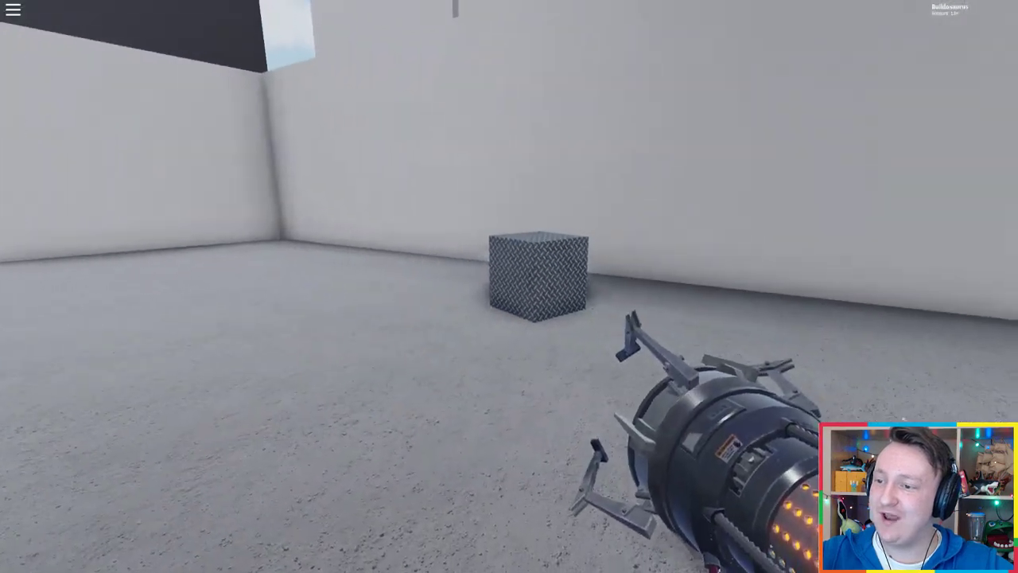
mouse_move(509, 286)
left_mouse_down()
mouse_move(509, 119)
mouse_move(398, 159)
left_mouse_up()
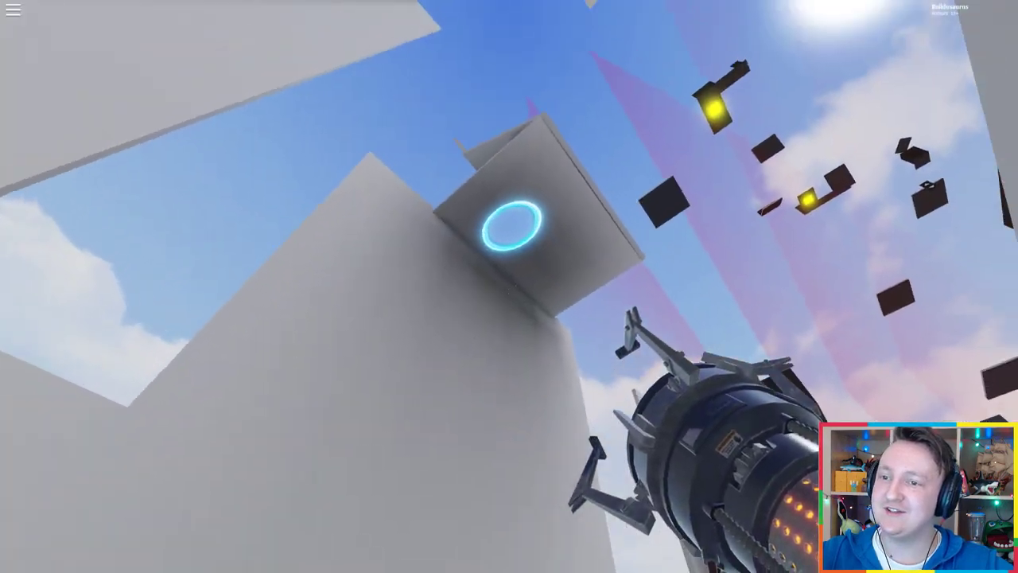
mouse_move(509, 287)
left_mouse_down()
mouse_move(636, 319)
mouse_move(509, 160)
mouse_move(509, 398)
left_mouse_up()
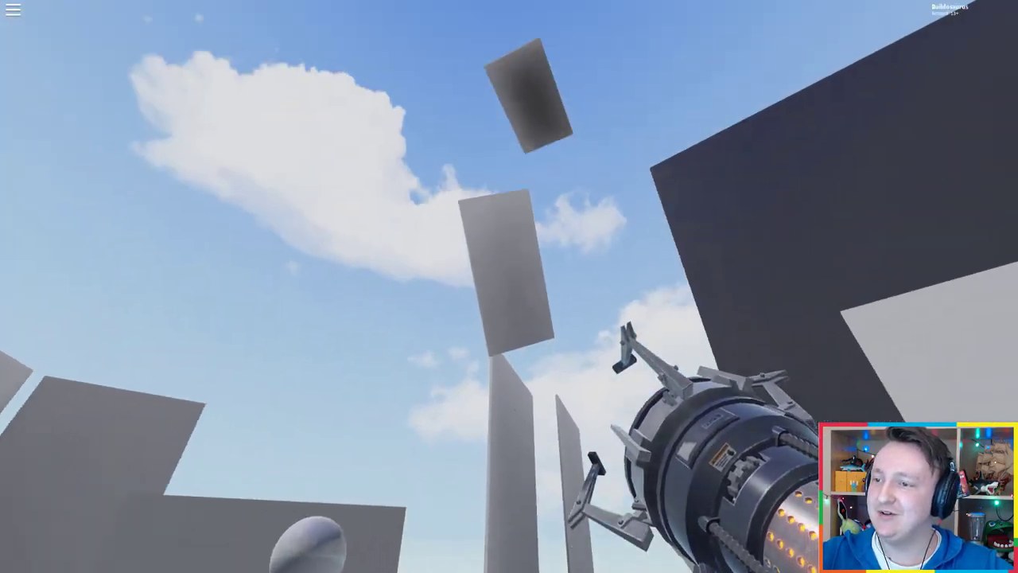
left_click_drag(509, 287, 478, 119)
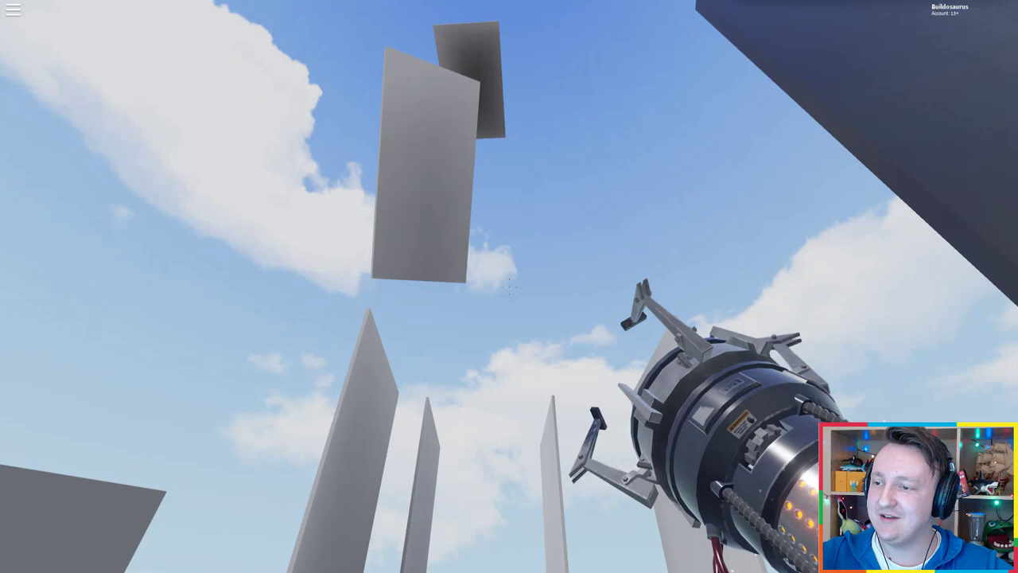
mouse_move(510, 286)
left_mouse_down()
mouse_move(509, 437)
mouse_move(358, 286)
left_mouse_up()
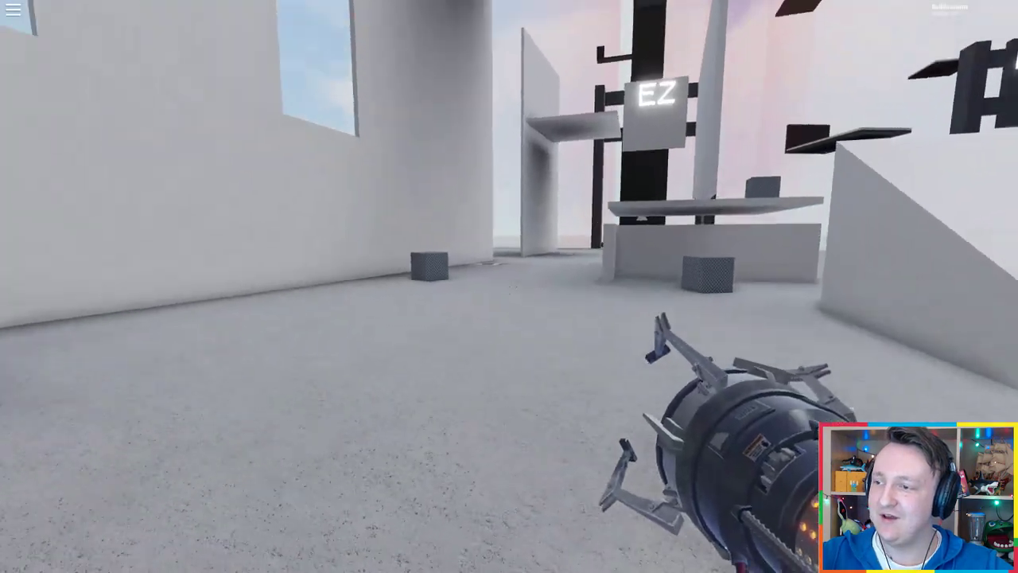
left_click_drag(509, 287, 509, 120)
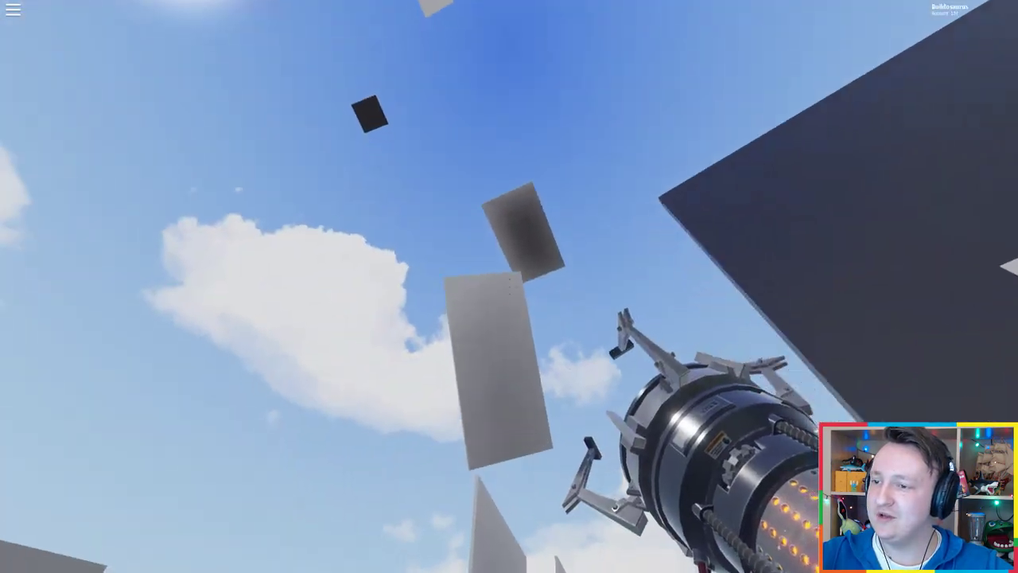
left_click_drag(509, 287, 509, 437)
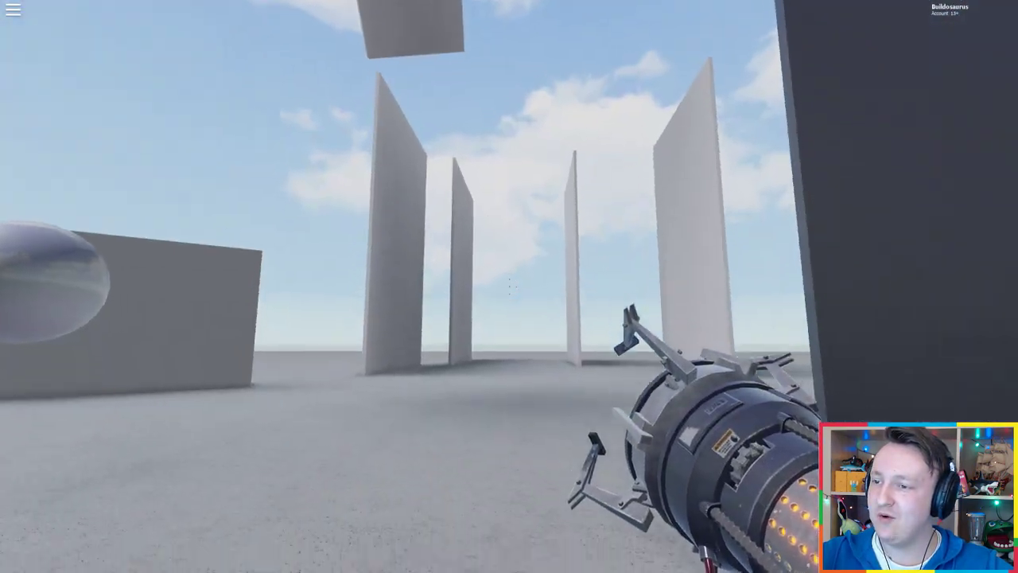
left_click_drag(509, 287, 510, 119)
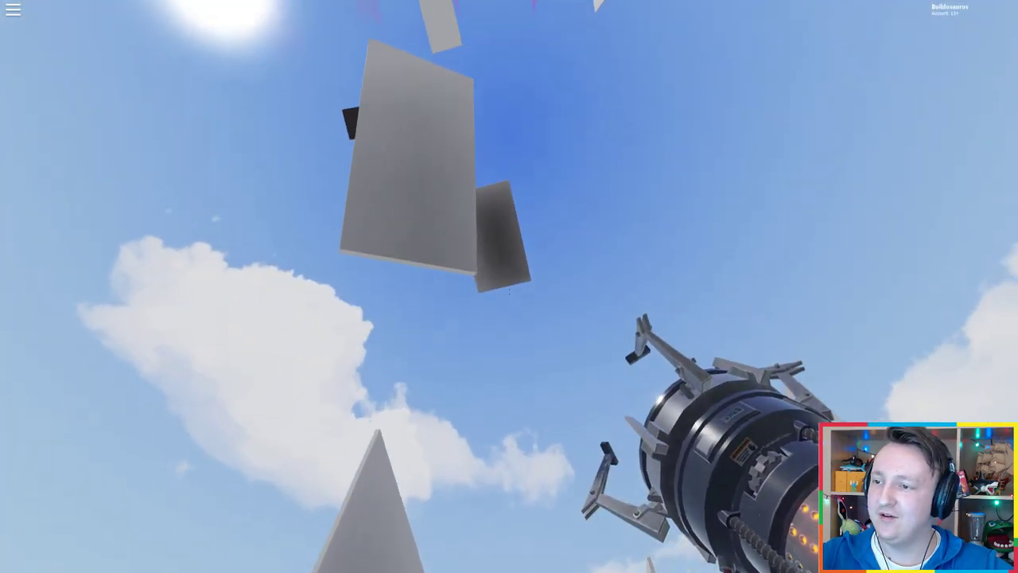
left_click_drag(510, 286, 509, 398)
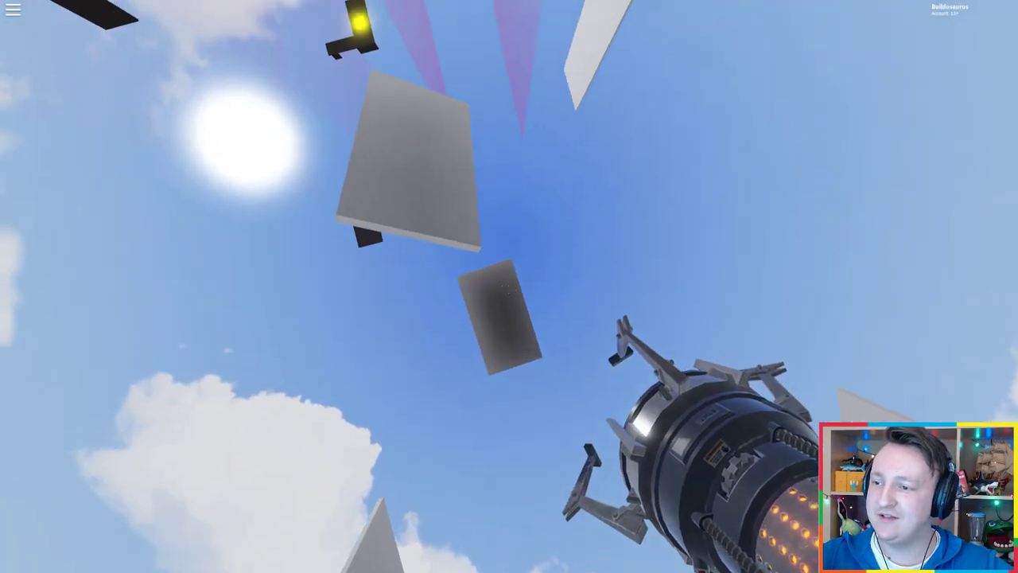
left_click_drag(510, 286, 318, 286)
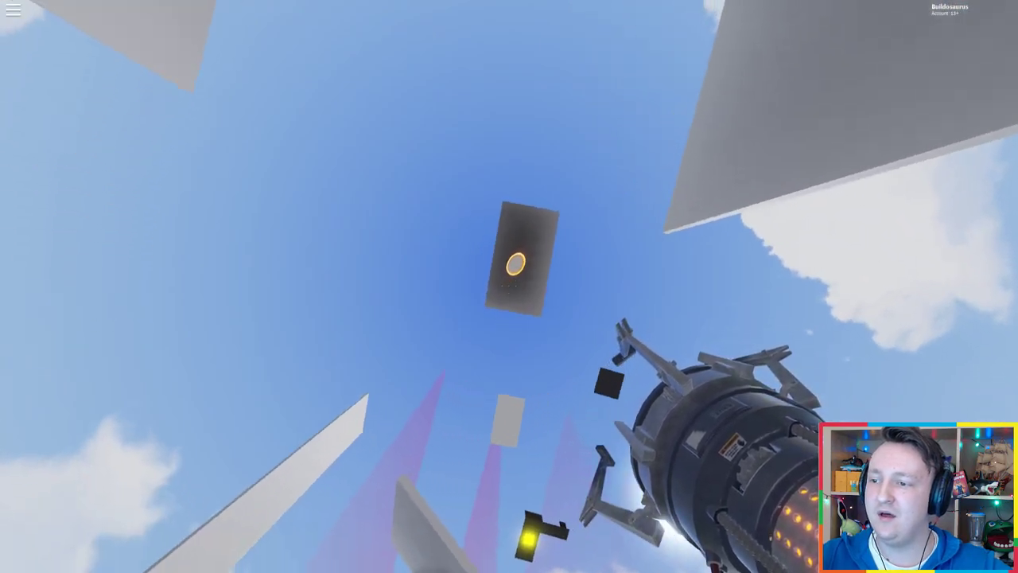
- Look down and fire a blue portal into the grey floor to fall through
left_click_drag(510, 287, 509, 478)
left_click(507, 310)
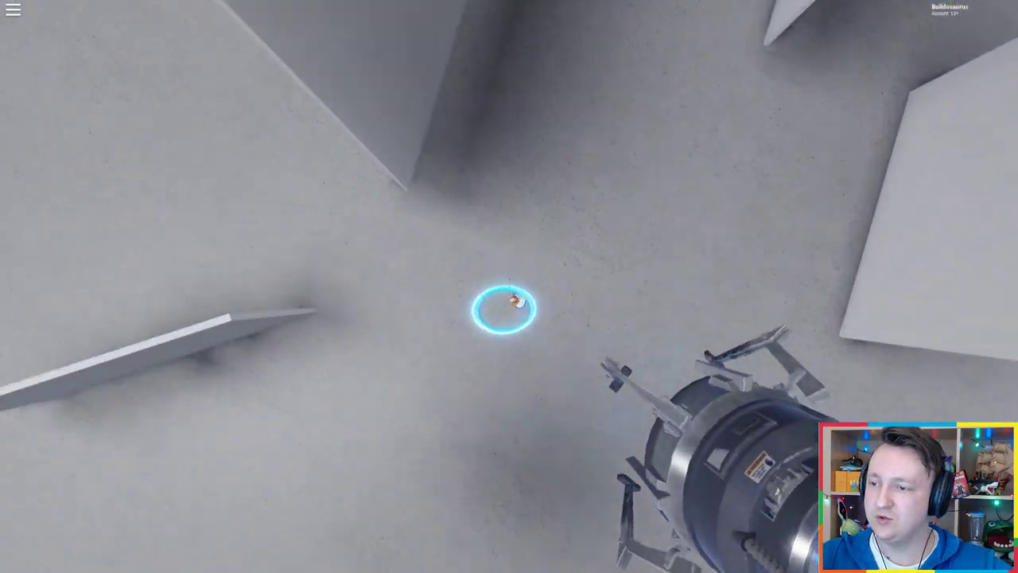
left_click(510, 287)
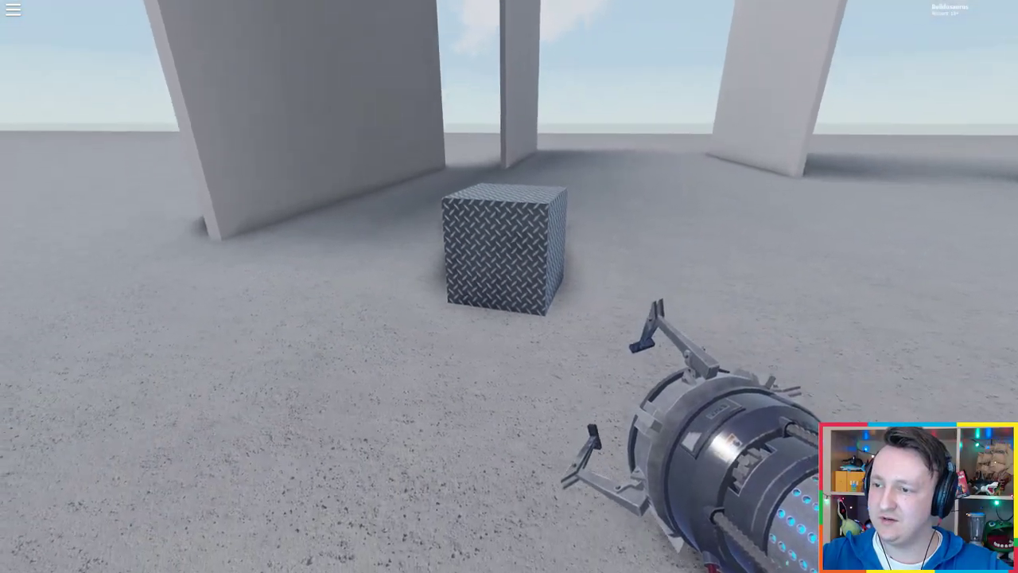
- Place a blue floor portal under the cube, re-placing it several times
left_click(501, 246)
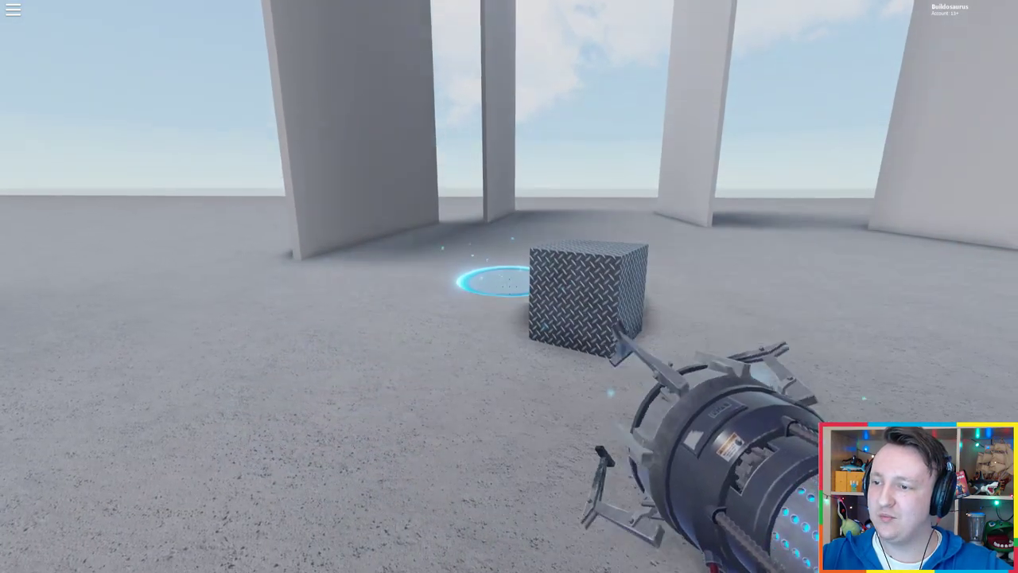
left_click(502, 319)
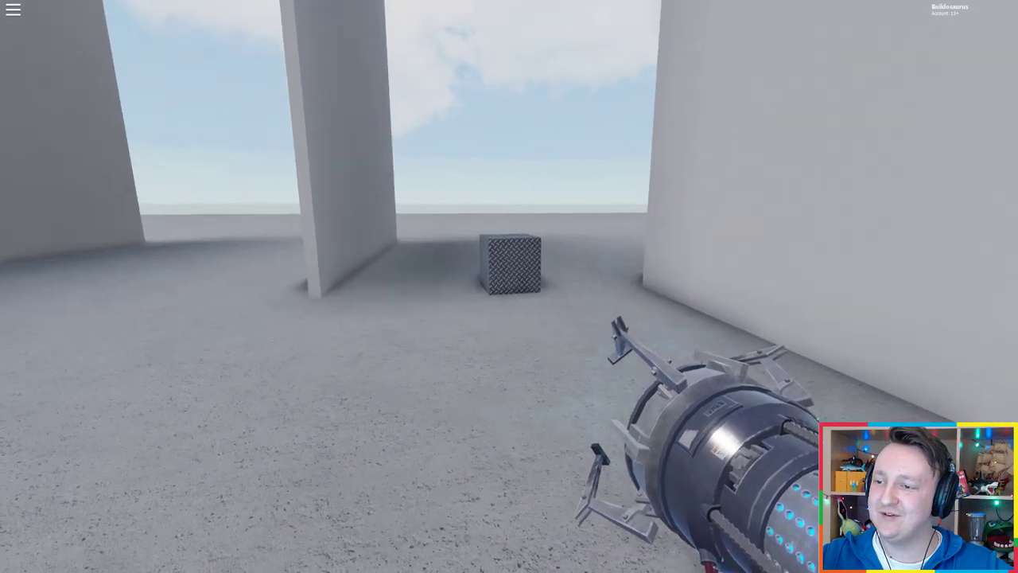
left_click_drag(509, 287, 159, 286)
left_click(509, 286)
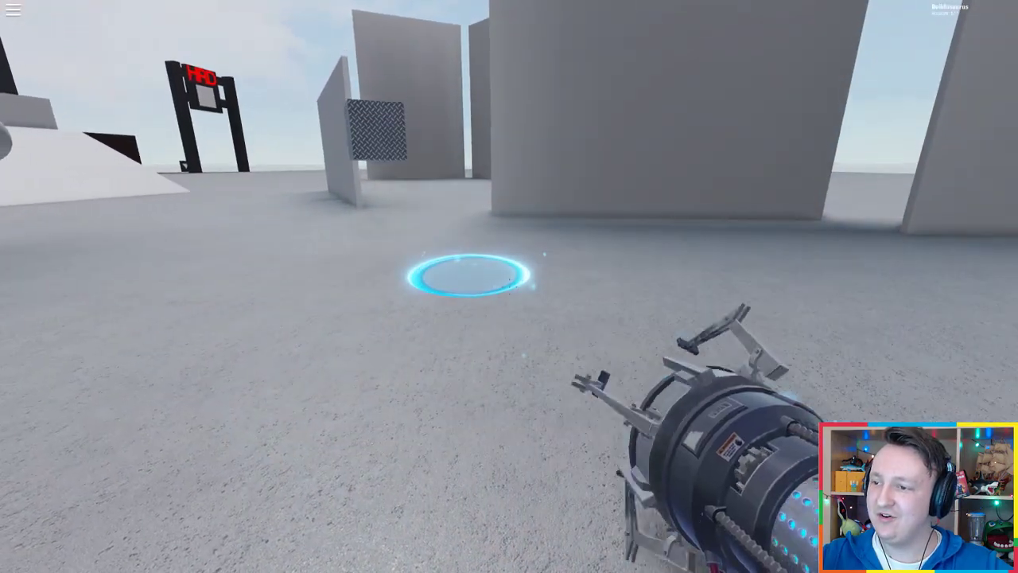
key("w")
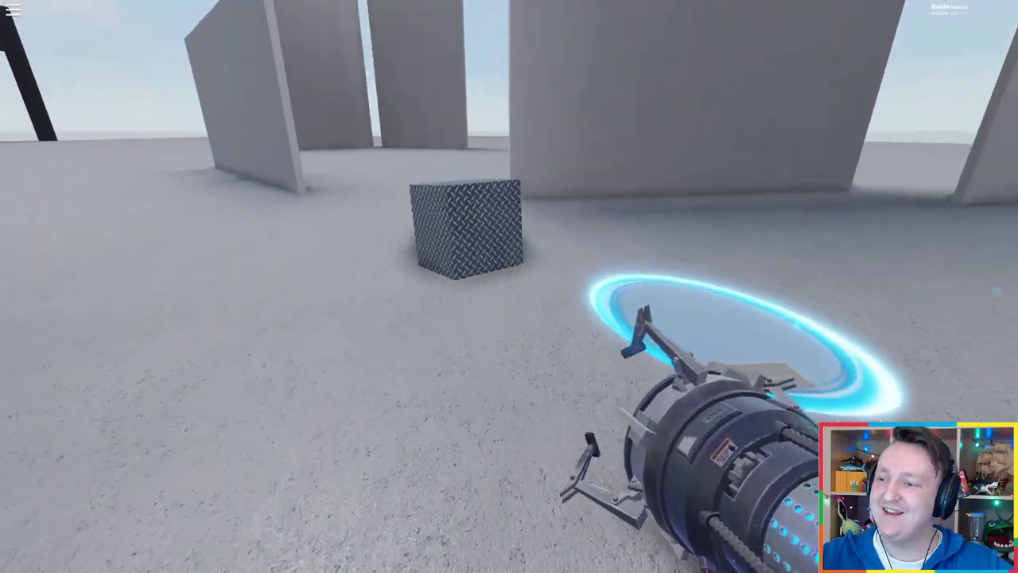
key("s")
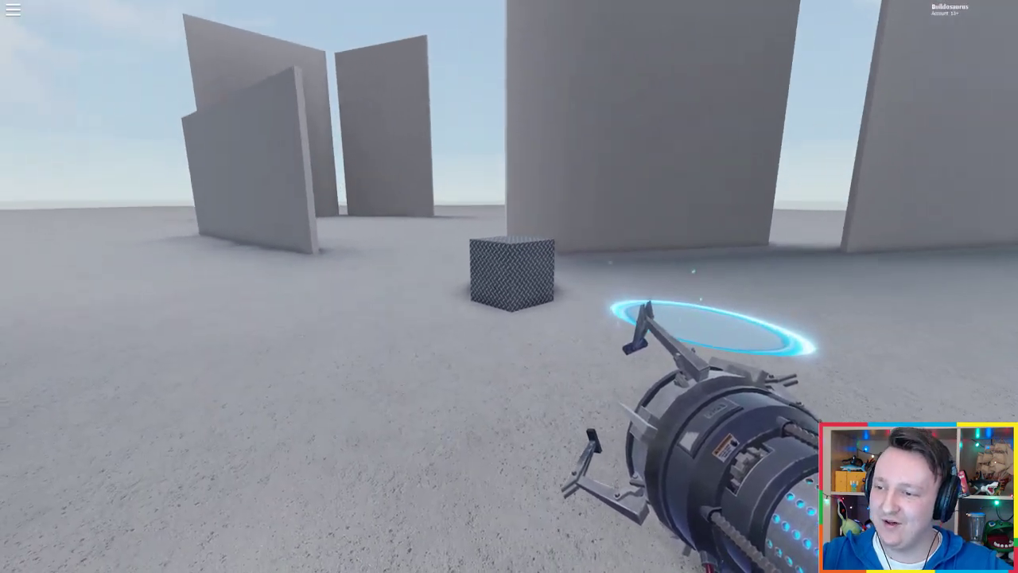
left_click(509, 287)
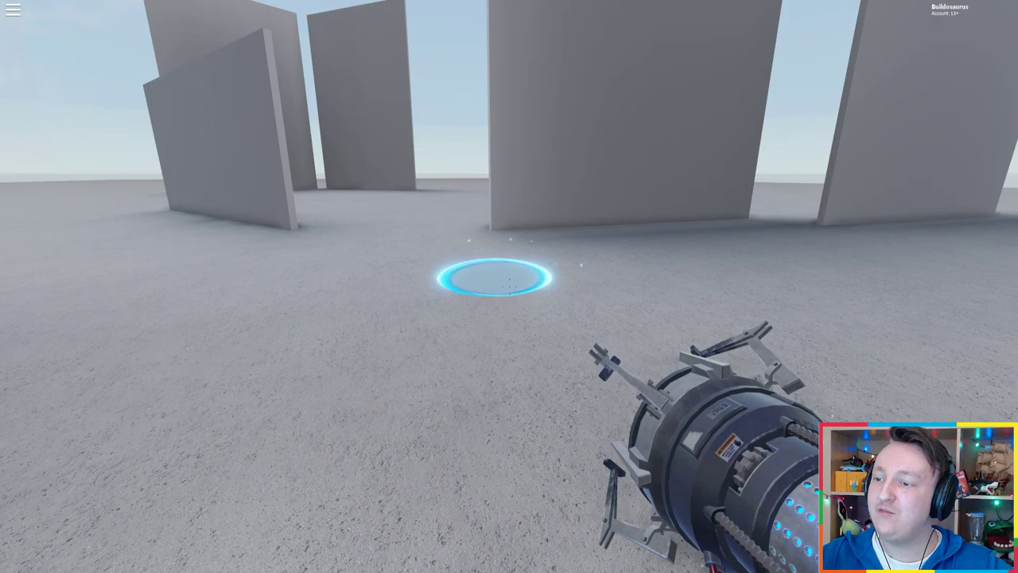
- Walk to the EZ area and re-place the blue floor portal
key("w")
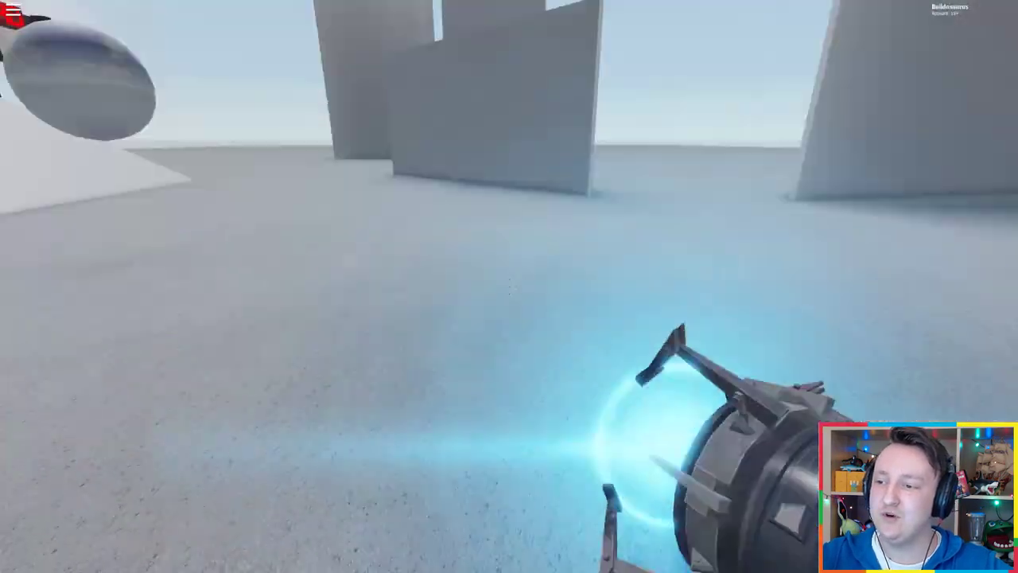
left_click(509, 286)
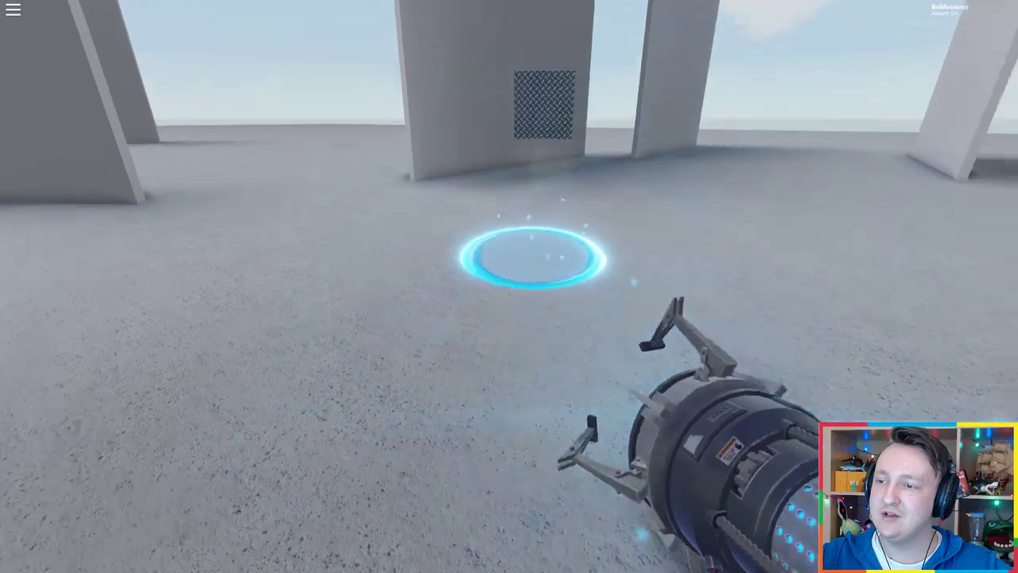
left_click(509, 287)
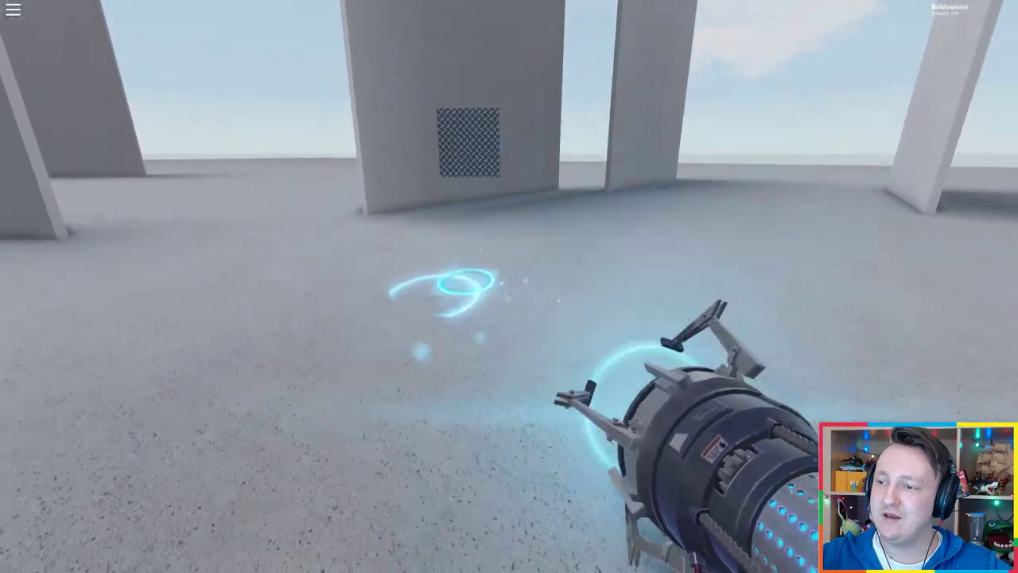
key("w")
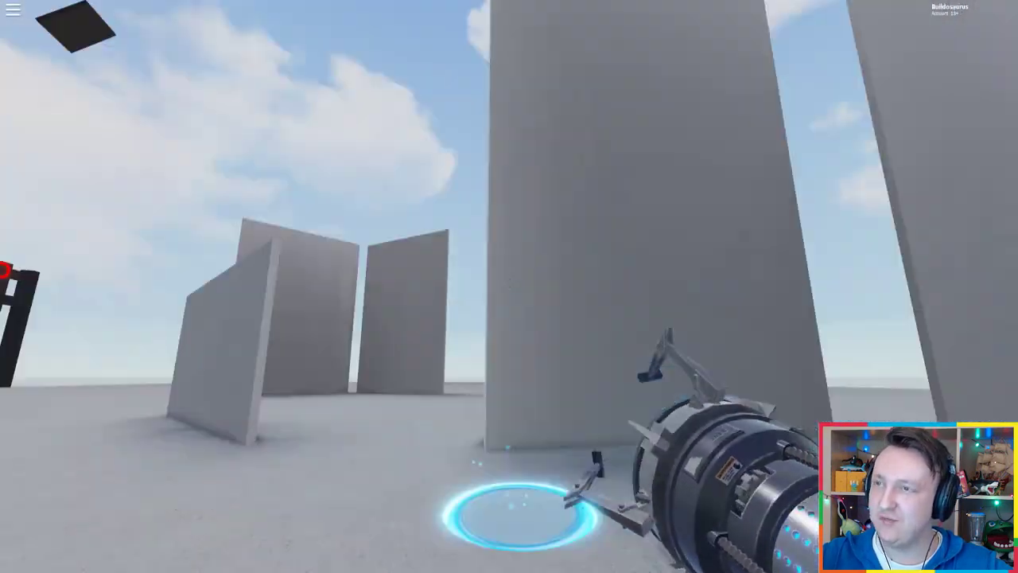
left_click_drag(509, 286, 510, 239)
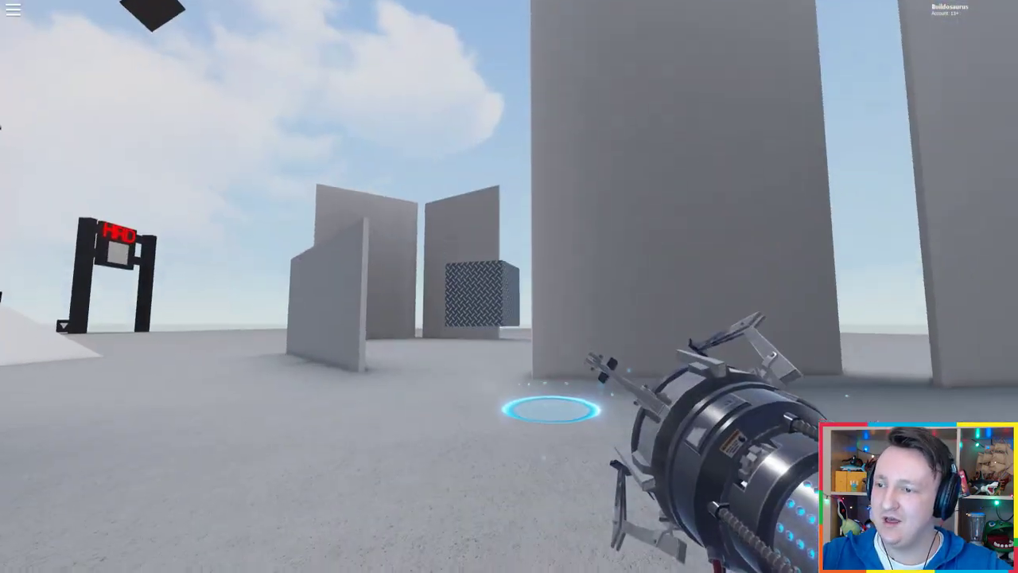
key("w")
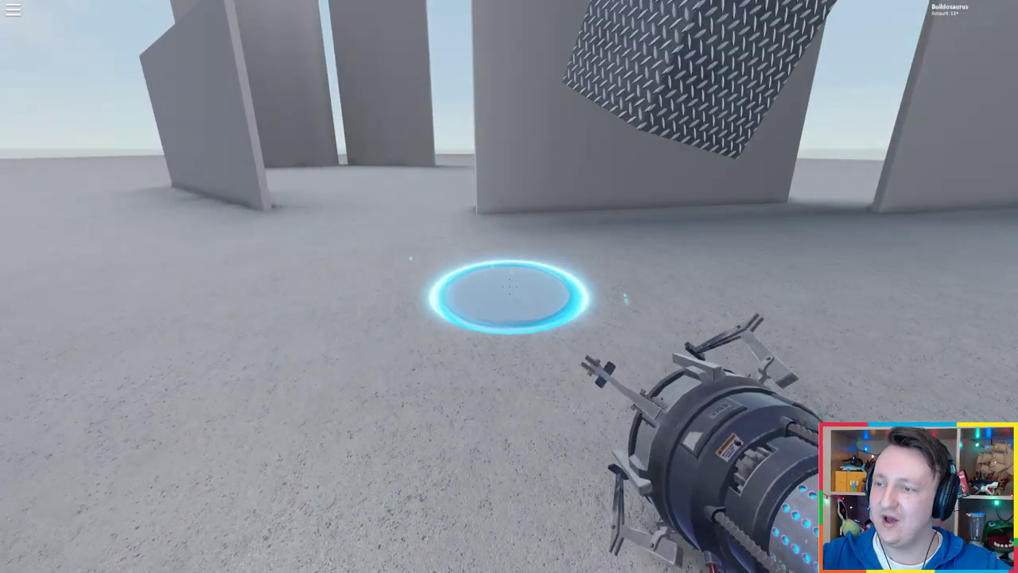
- Head in among the grey pillars and open a blue portal on the floor
left_click_drag(509, 287, 398, 334)
mouse_move(509, 286)
left_mouse_down()
mouse_move(318, 286)
mouse_move(700, 286)
left_mouse_up()
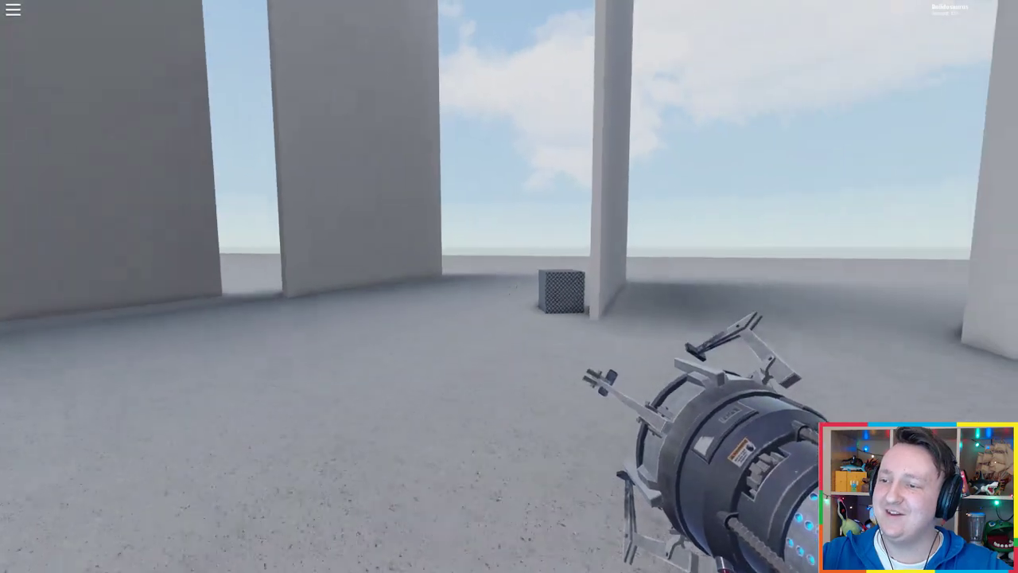
key("w")
left_click_drag(509, 287, 239, 287)
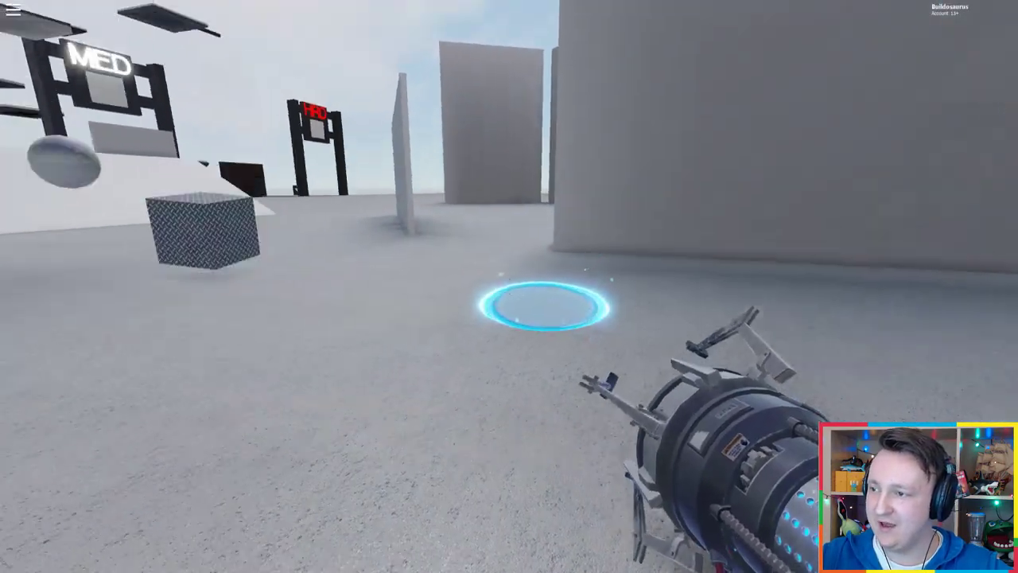
left_click_drag(510, 287, 716, 286)
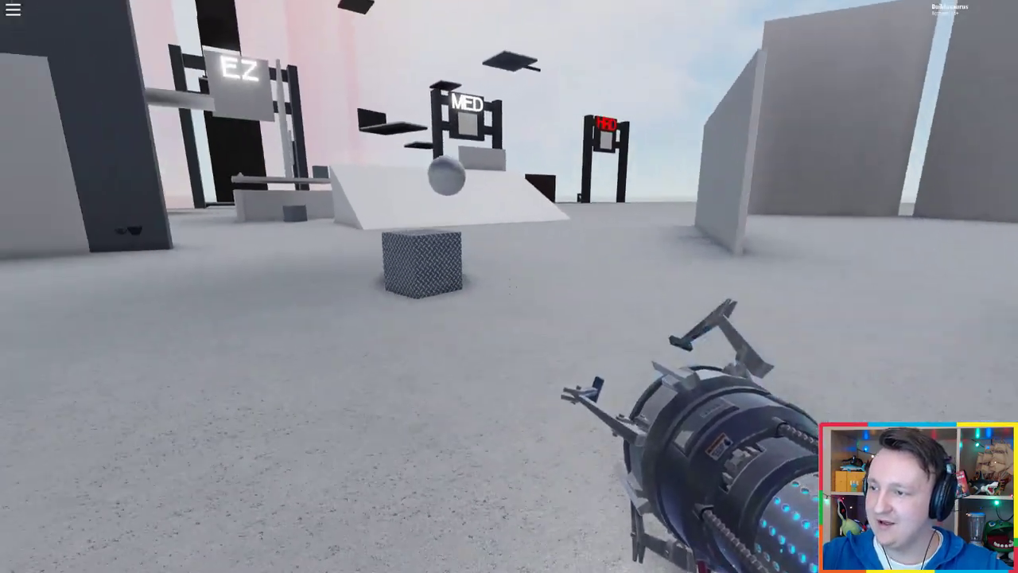
key("w")
left_click(509, 287)
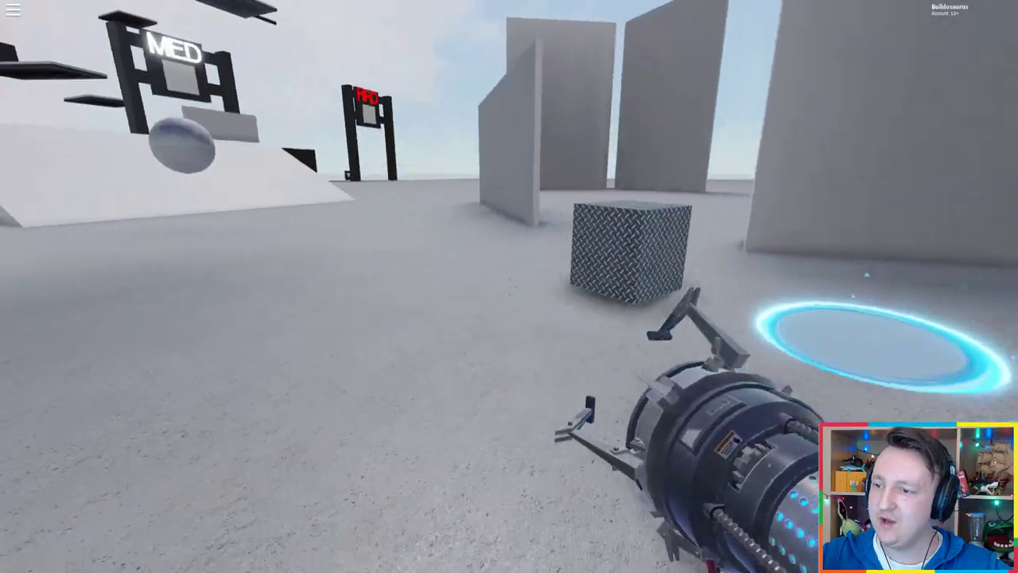
- Grab the metal cube with the gravity gun and move near the sphere
left_click_drag(509, 287, 239, 287)
left_click(509, 287)
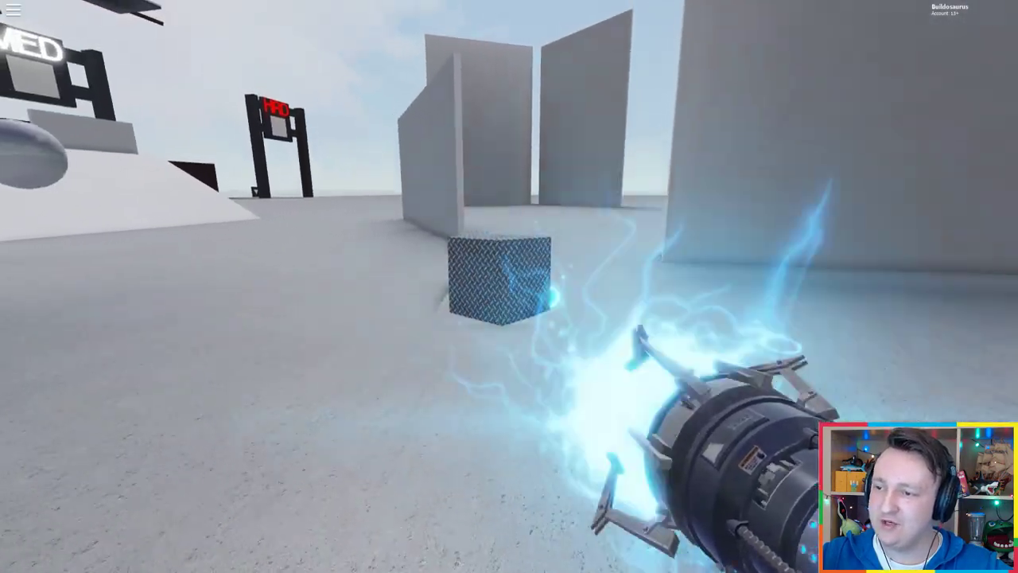
left_click_drag(509, 286, 716, 287)
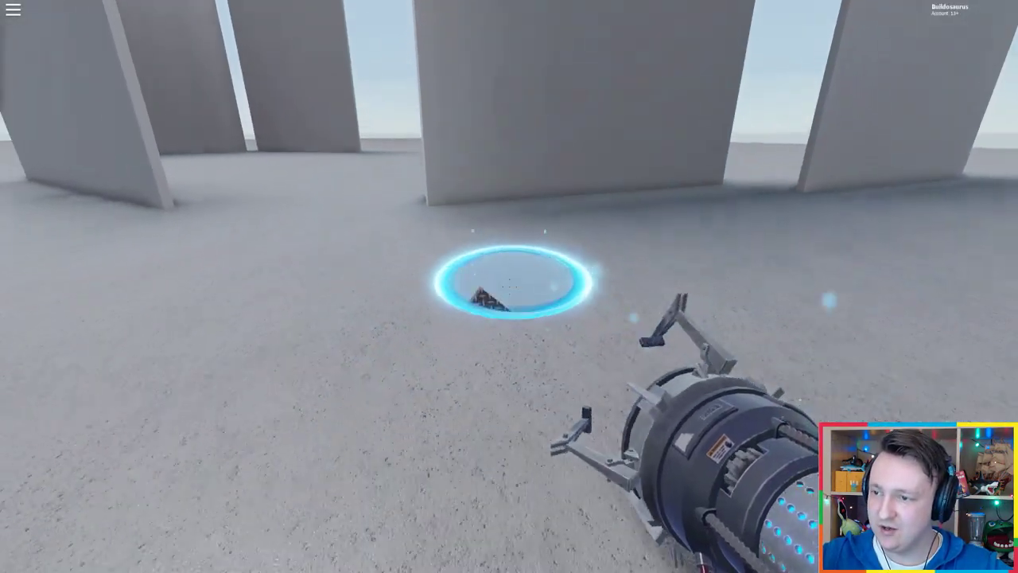
key("w")
left_click_drag(509, 286, 510, 120)
left_click_drag(509, 159, 509, 358)
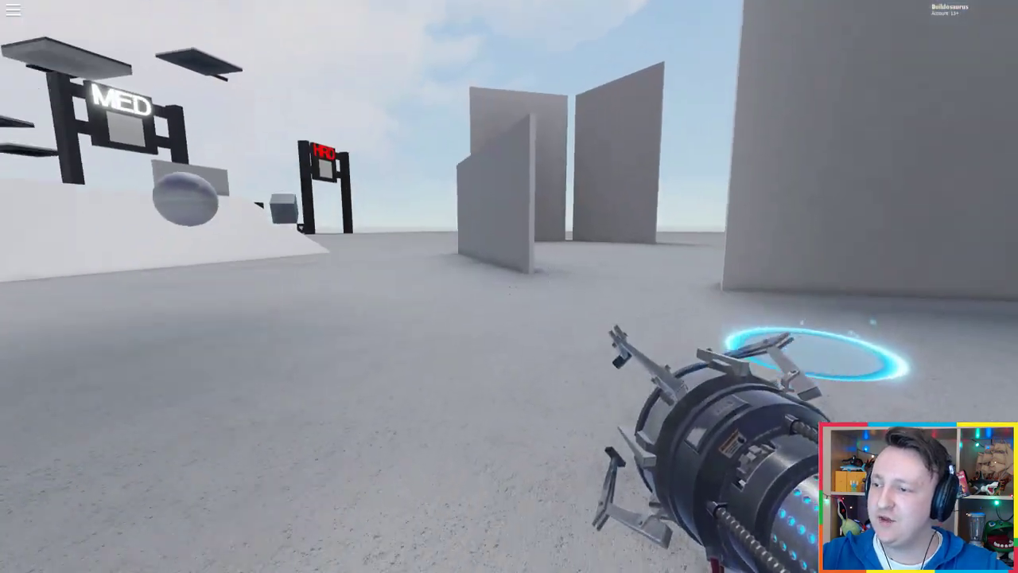
left_click_drag(510, 286, 717, 287)
key("w")
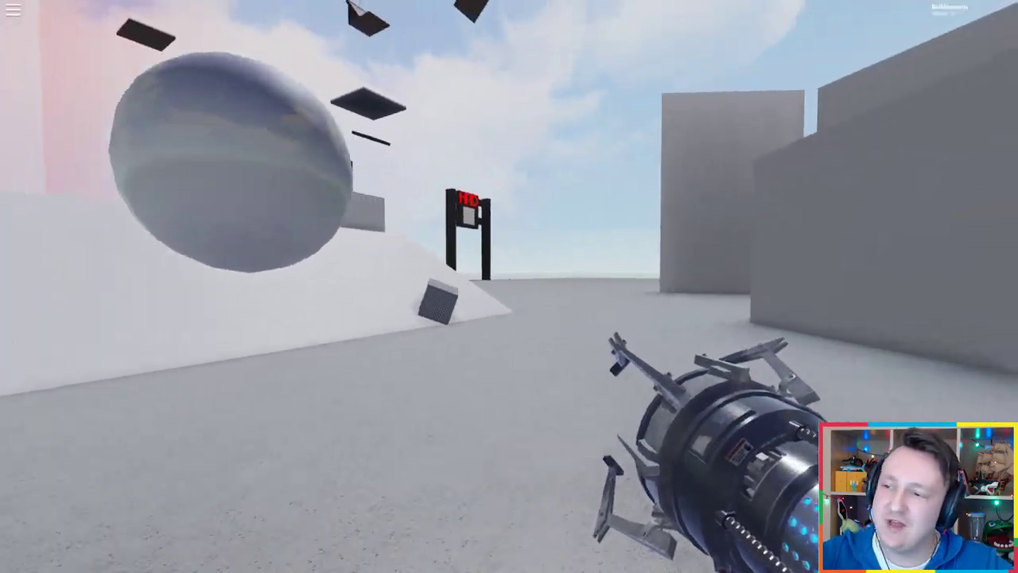
- Grab the cube again by the pillar, aiming toward the floor portal
left_click(509, 286)
mouse_move(509, 286)
left_mouse_down()
mouse_move(239, 286)
mouse_move(716, 286)
left_mouse_up()
left_click(509, 286)
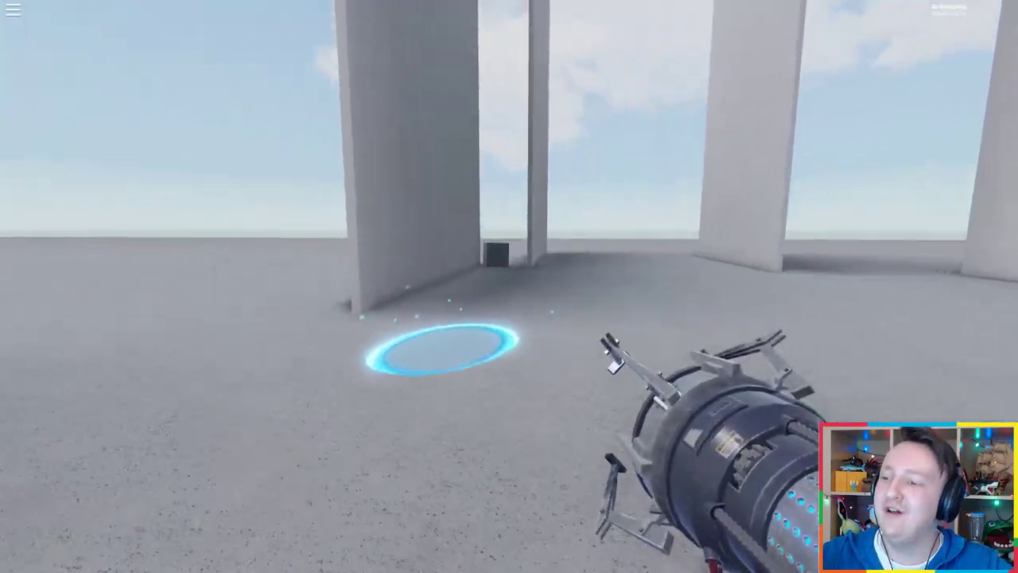
left_click_drag(509, 287, 636, 238)
left_click(509, 286)
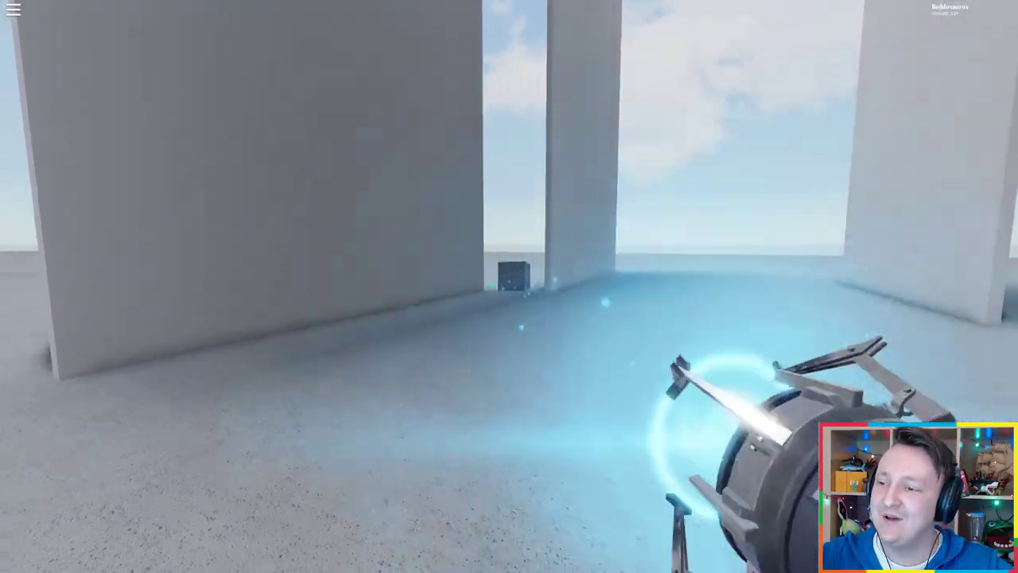
left_click_drag(509, 287, 318, 334)
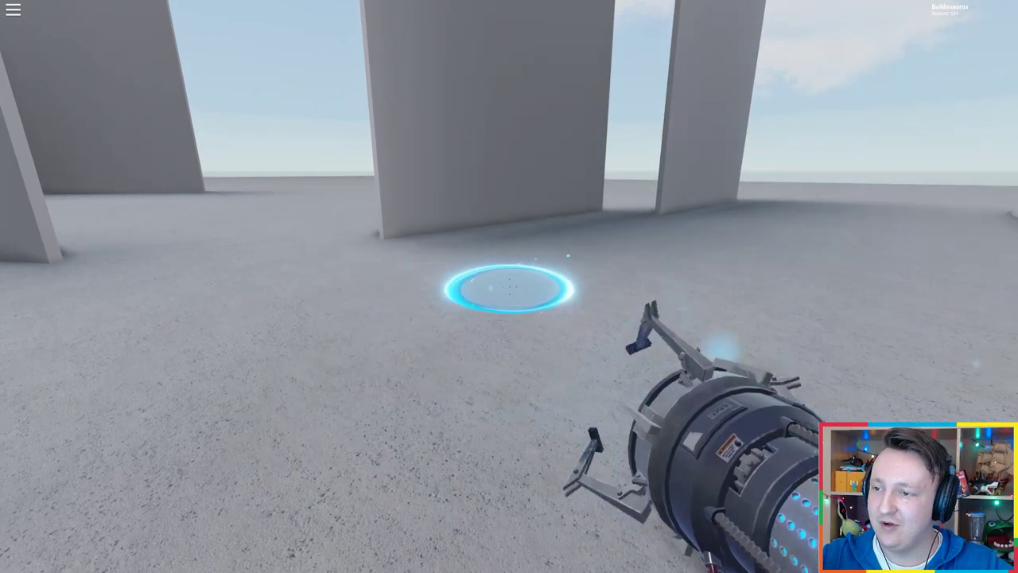
left_click_drag(510, 287, 398, 239)
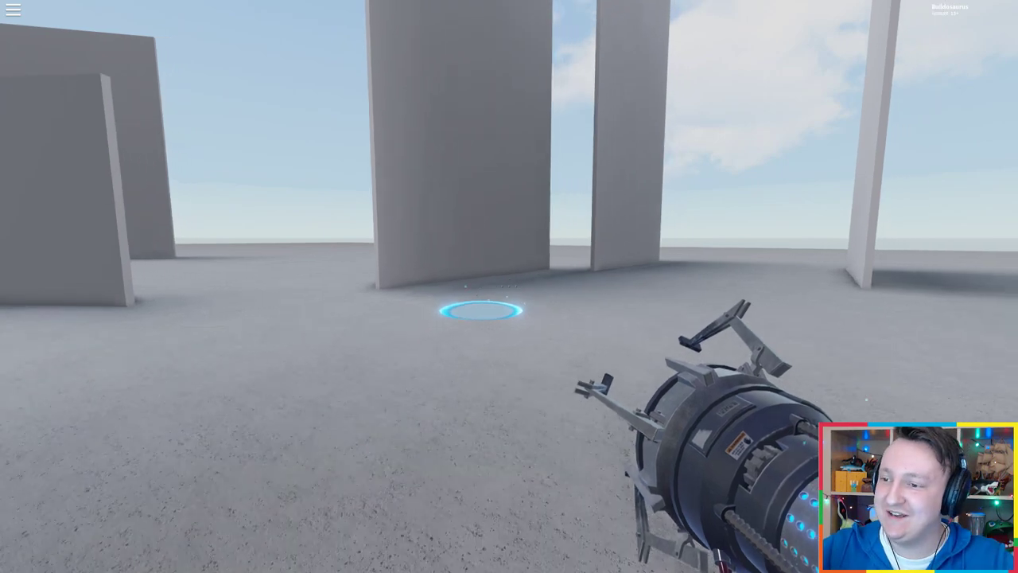
- Drop through the blue floor portal, then launch the sphere and pull it back
key("w")
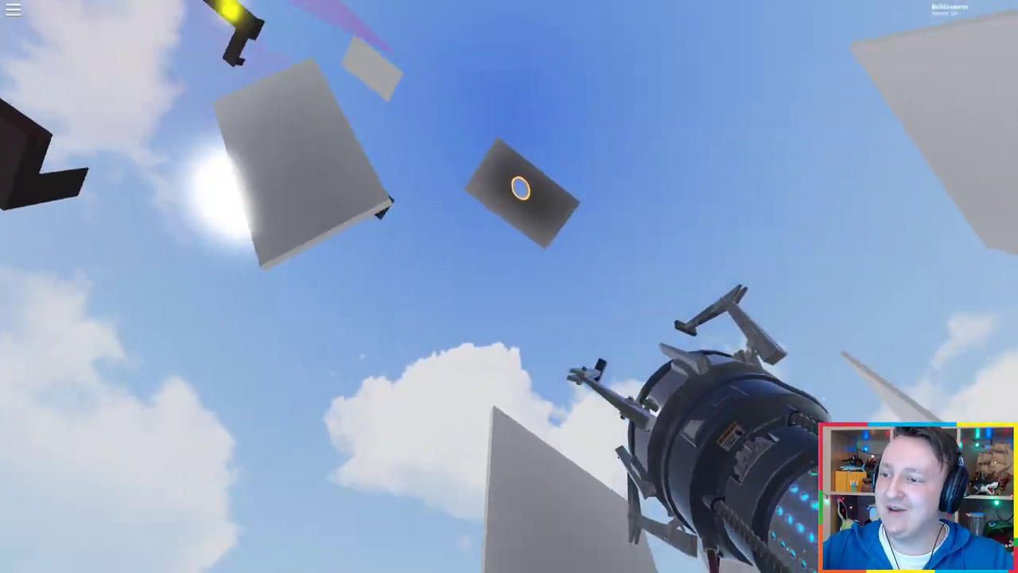
left_click_drag(510, 239, 509, 398)
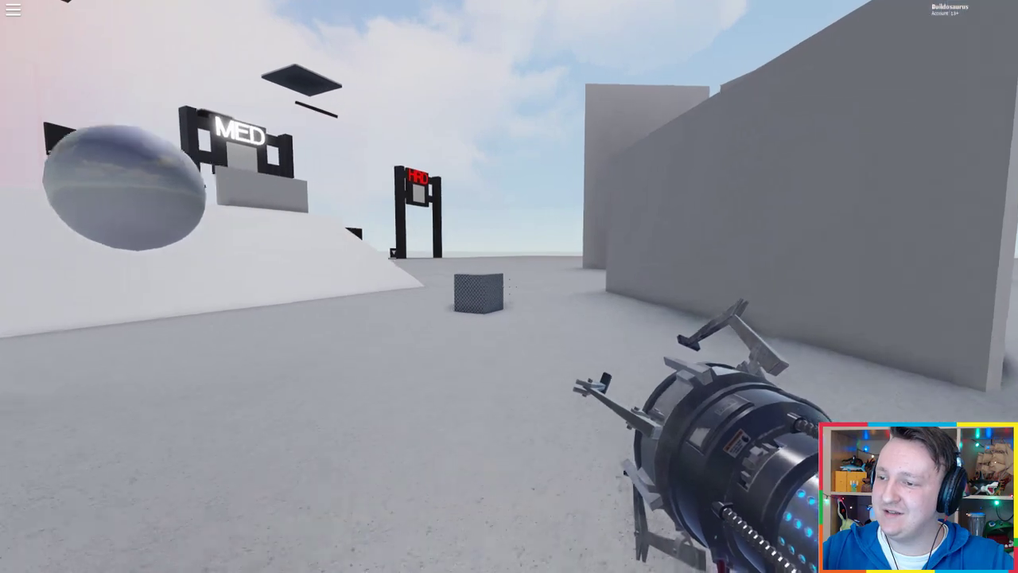
left_click_drag(509, 287, 636, 286)
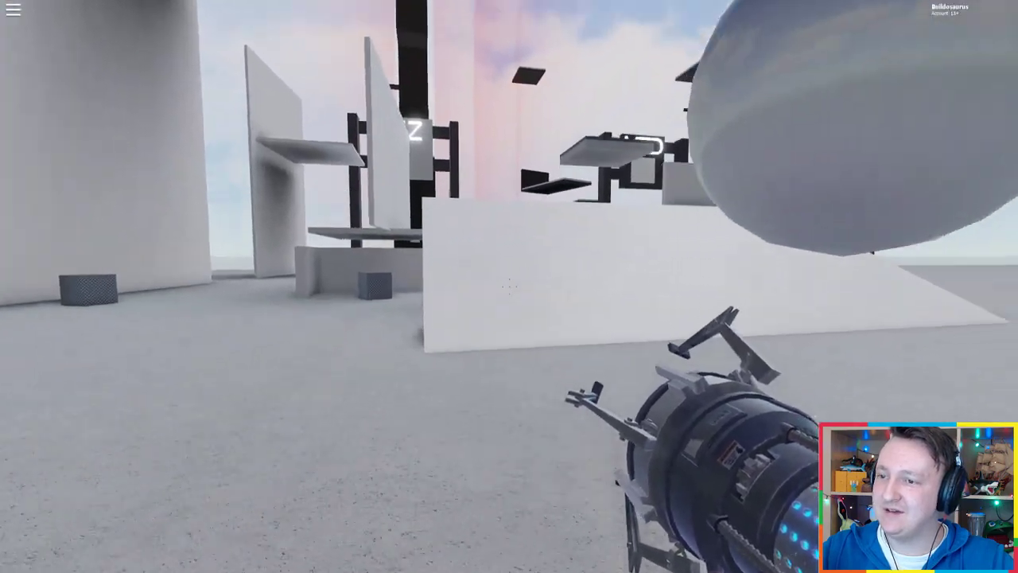
left_click_drag(509, 286, 239, 239)
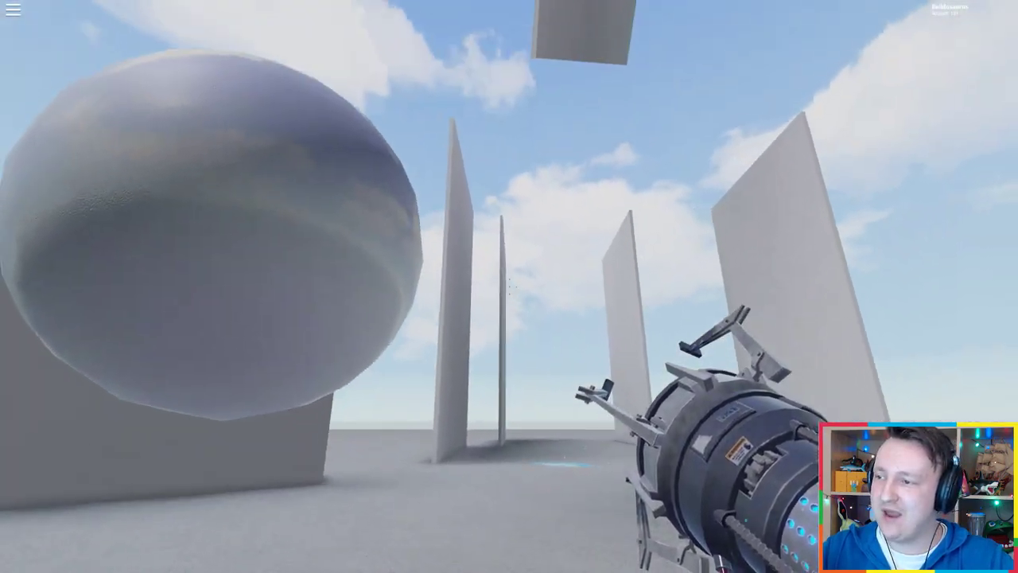
left_click(509, 286)
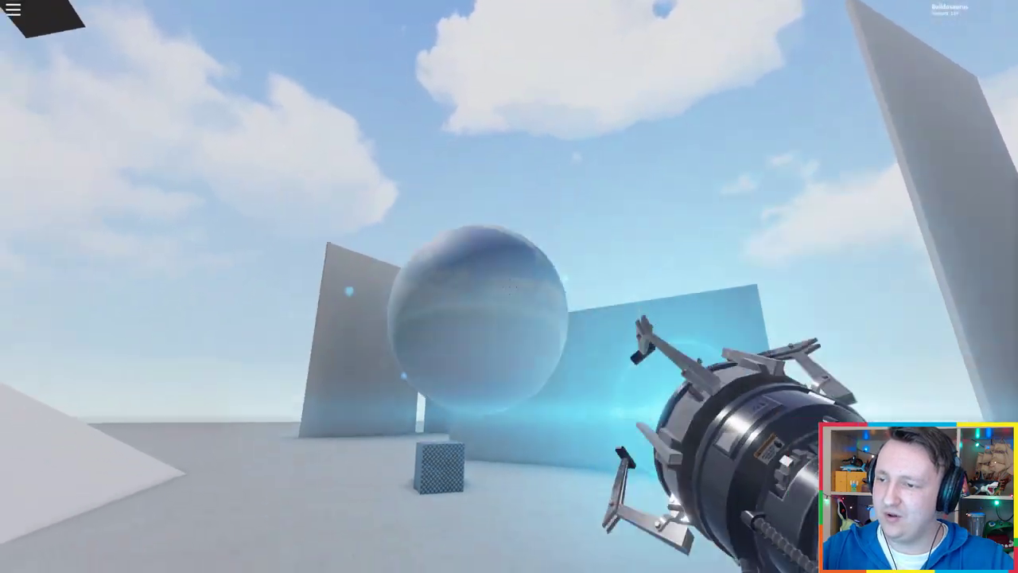
right_click(509, 286)
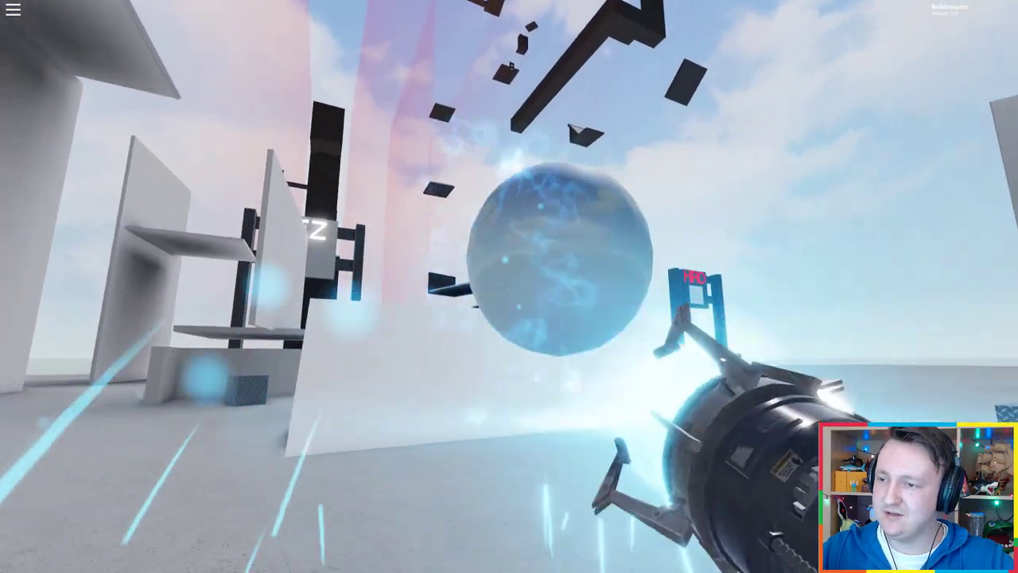
left_click_drag(510, 286, 319, 287)
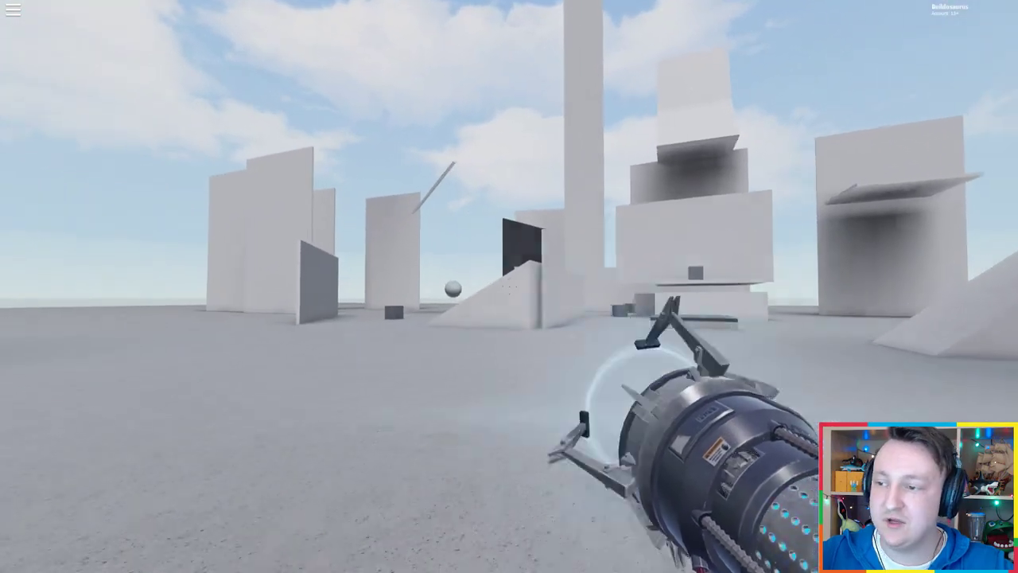
- Fire an orange portal onto the white wall, then re-place it elsewhere
left_click(509, 286)
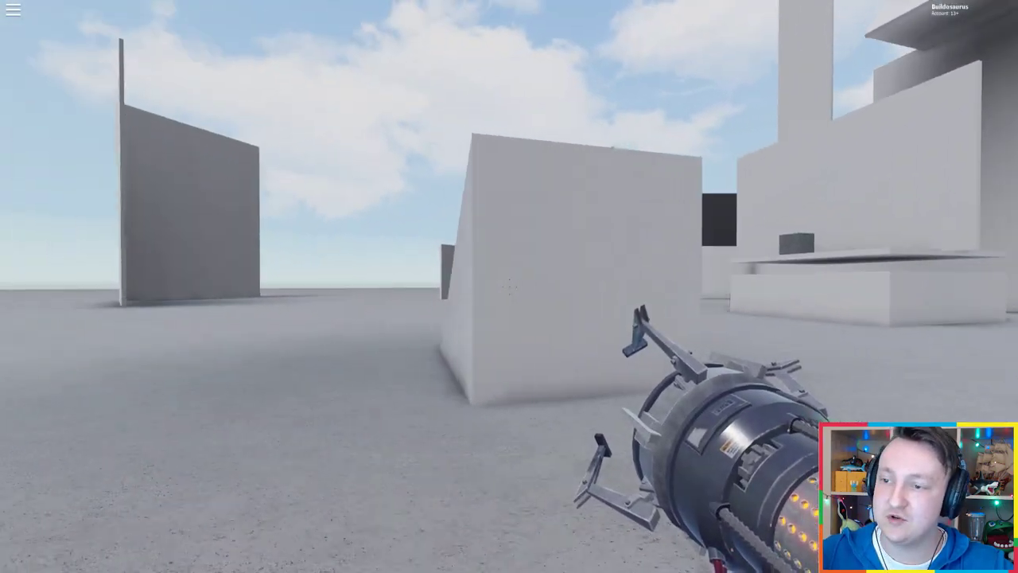
left_click(510, 286)
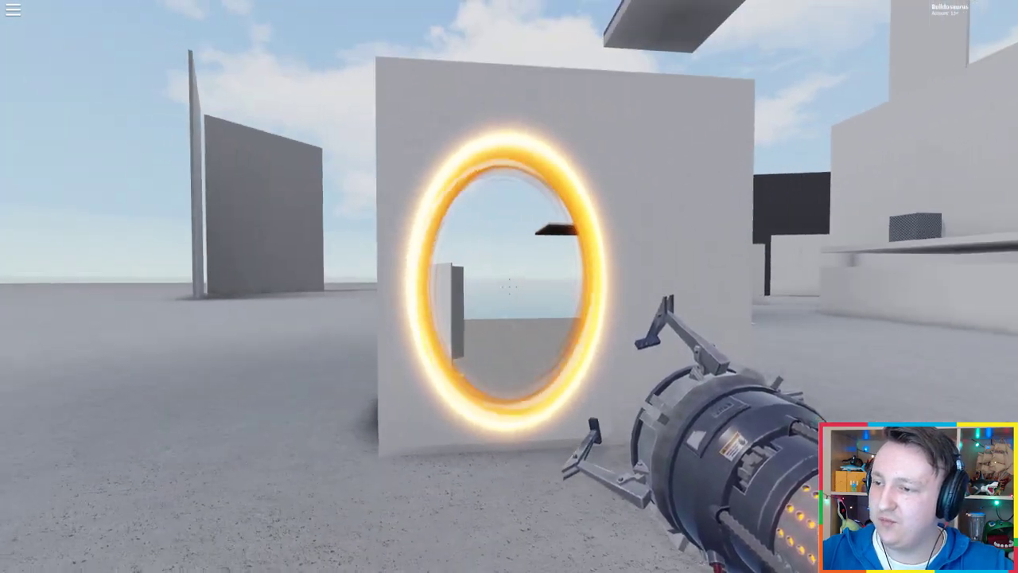
right_click(509, 286)
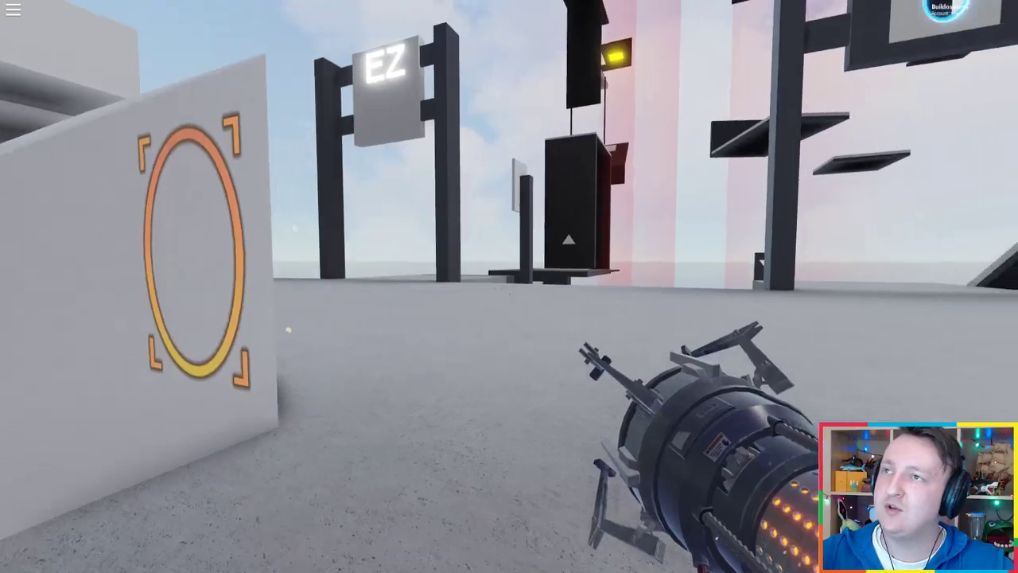